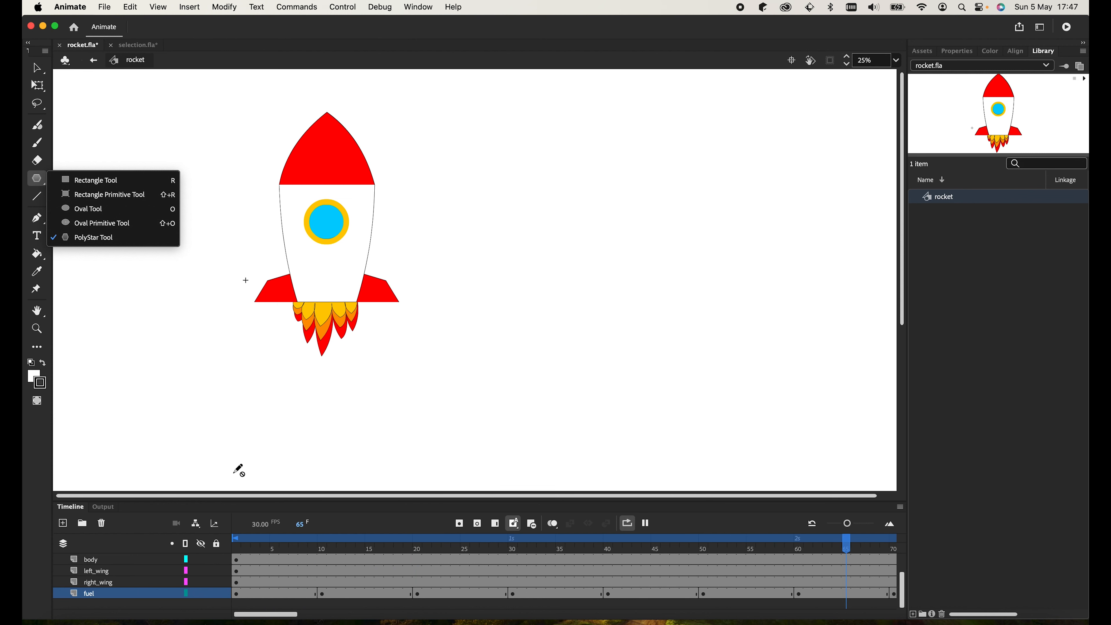
# Return to Scene 1 and draw a white pentagon with a thin black outline in the upper-left area of the stage using the PolyStar tool
pyautogui.click(93, 60)
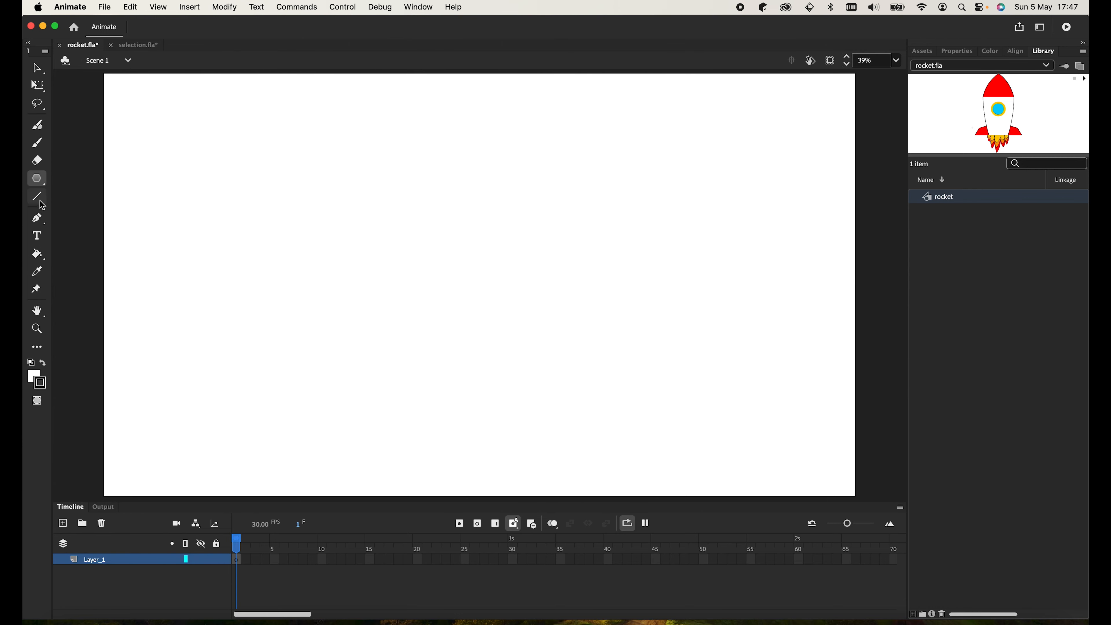
pyautogui.click(42, 184)
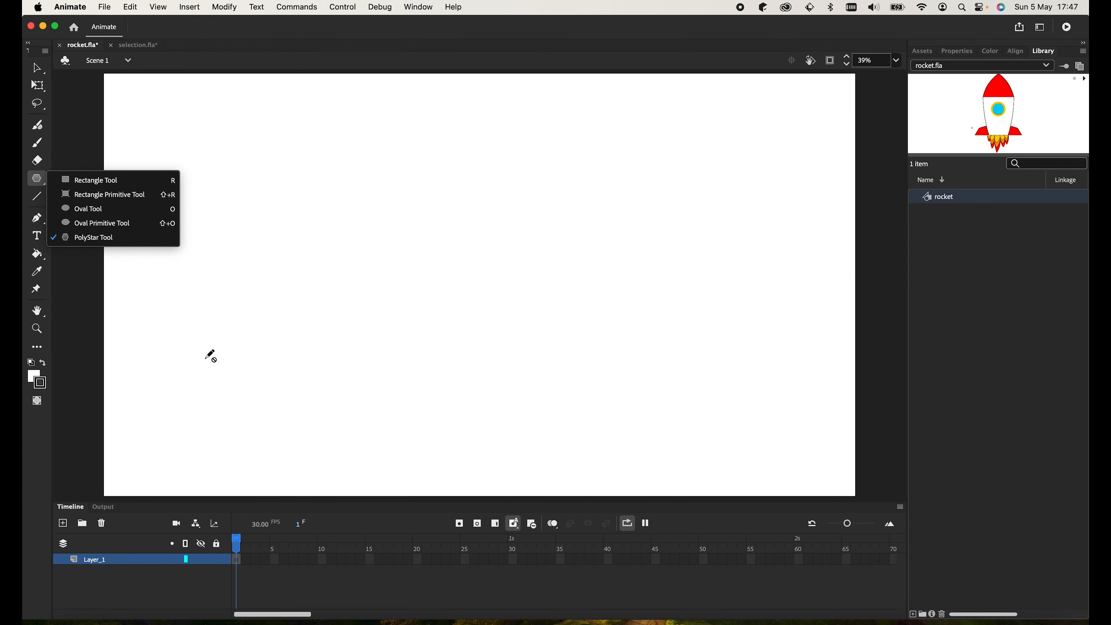
pyautogui.click(240, 564)
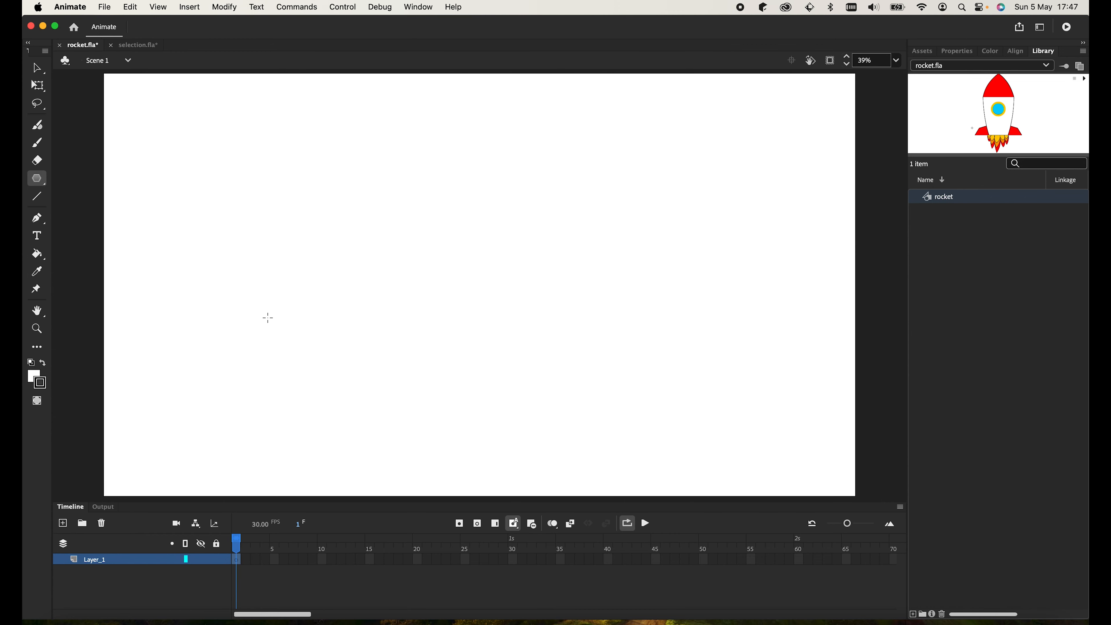
pyautogui.moveTo(334, 165)
pyautogui.mouseDown()
pyautogui.moveTo(350, 209)
pyautogui.moveTo(359, 201)
pyautogui.moveTo(369, 213)
pyautogui.mouseUp()
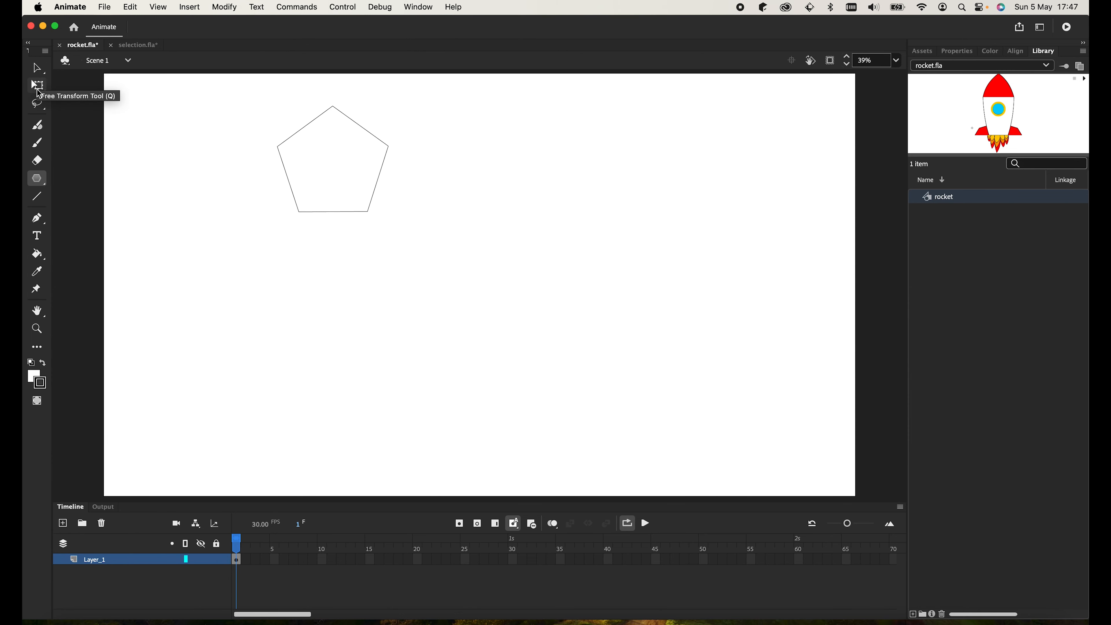
pyautogui.click(37, 89)
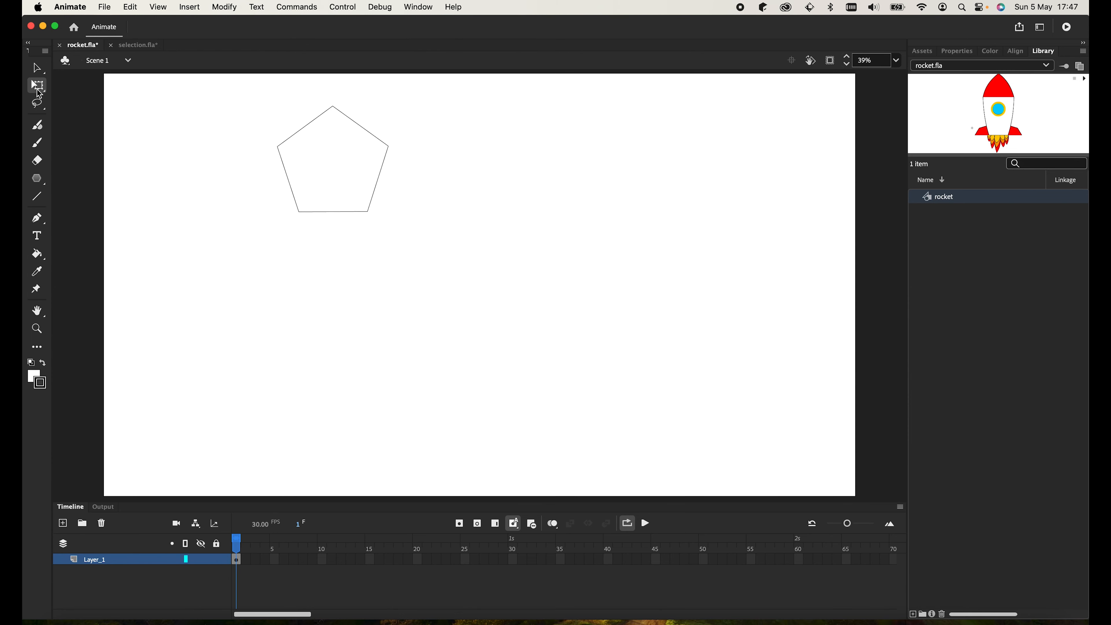
pyautogui.click(334, 169)
pyautogui.moveTo(333, 211); pyautogui.dragTo(333, 251)
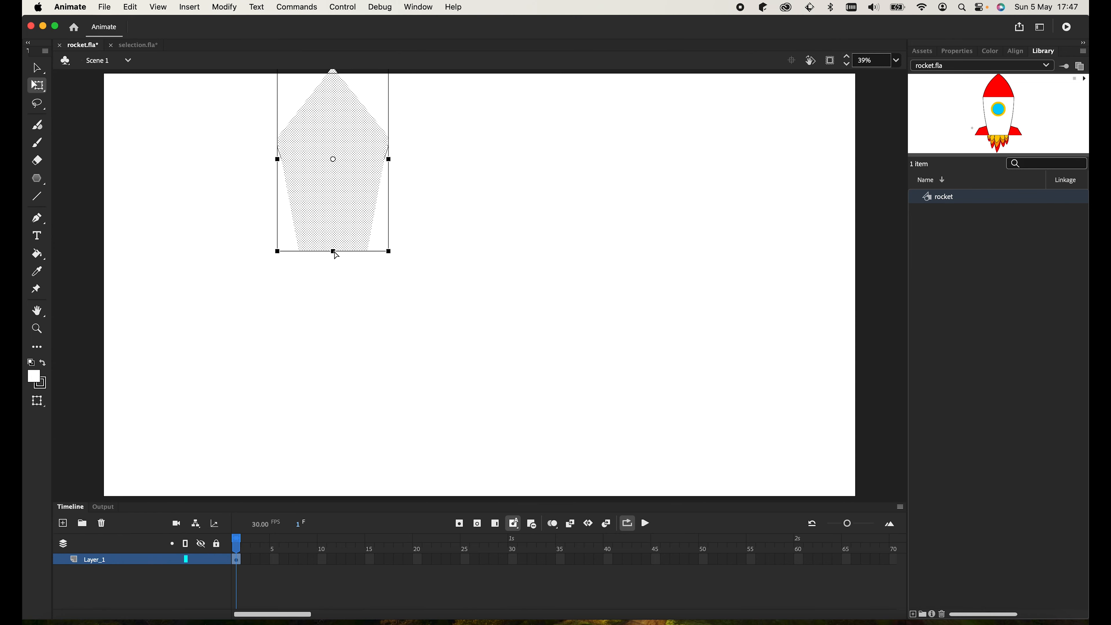
pyautogui.hotkey('ctrl', 'z')
# Stretch the pentagon vertically together with its outline using Free Transform, and move it down so its tip lies within the stage
pyautogui.click(342, 202)
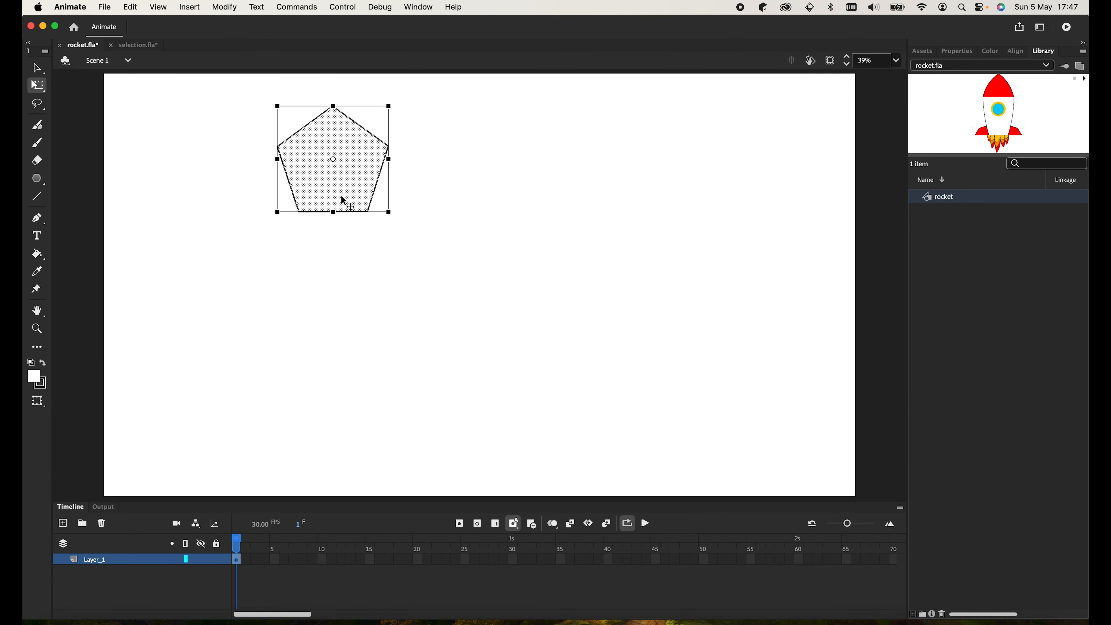
pyautogui.moveTo(333, 213); pyautogui.dragTo(336, 256)
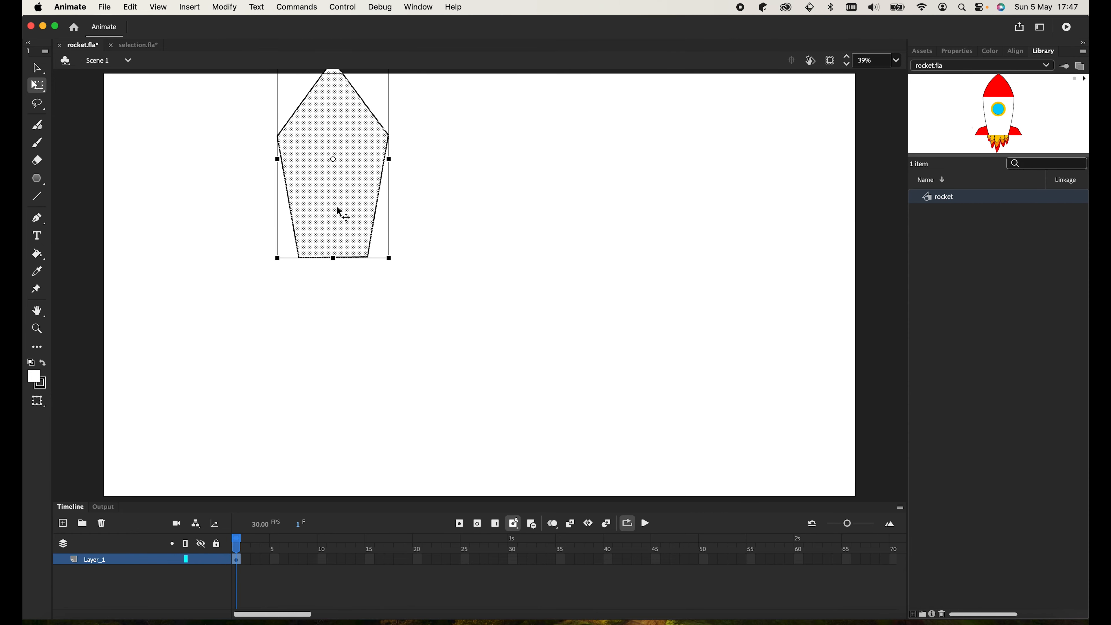
pyautogui.moveTo(339, 209); pyautogui.dragTo(343, 247)
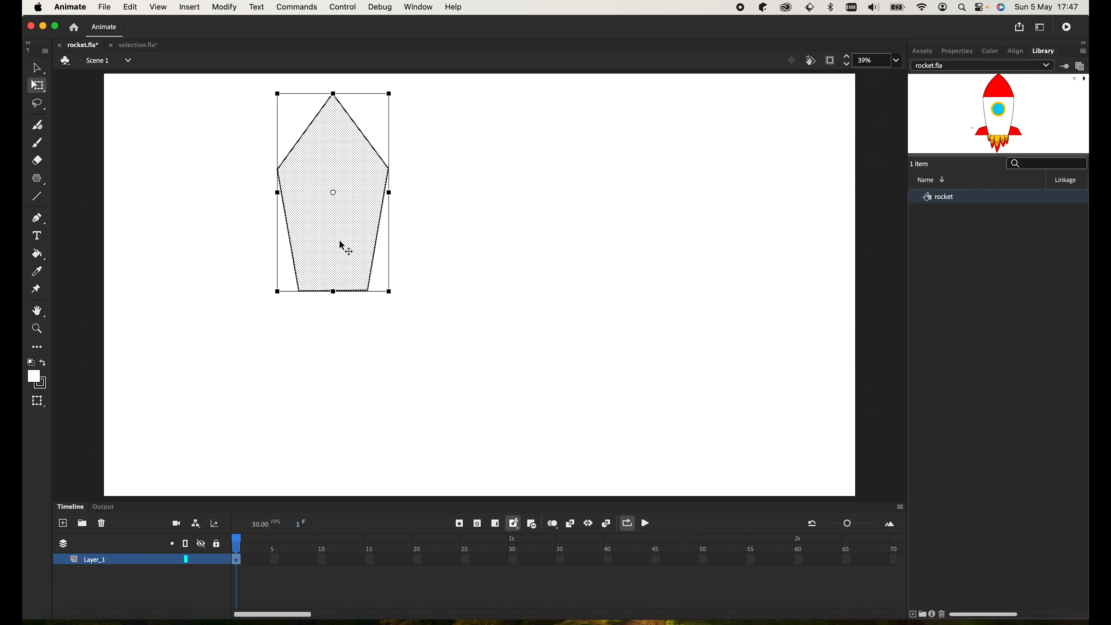
# Bend the two upper edges and the two long side edges of the stretched pentagon outward to form a rounded rocket body
pyautogui.press('v')
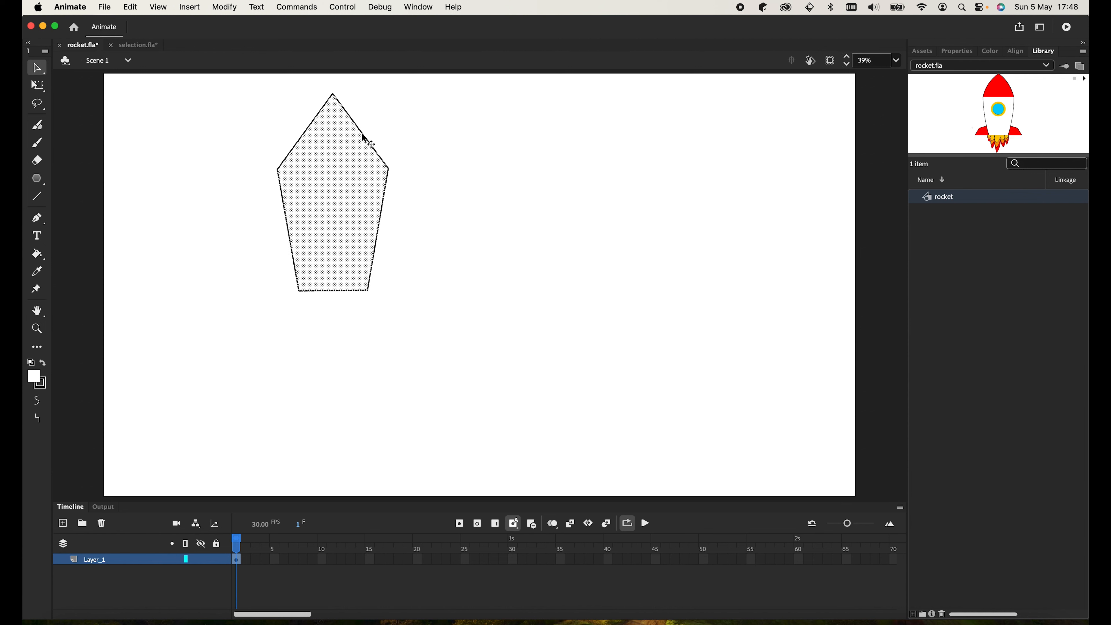
pyautogui.click(371, 133)
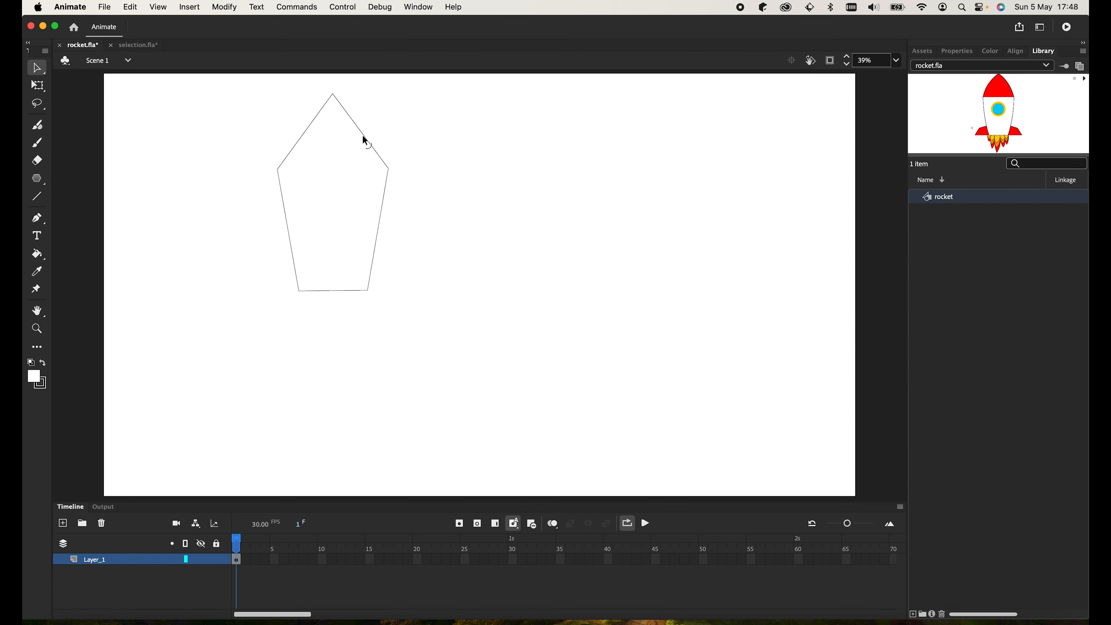
pyautogui.moveTo(364, 136); pyautogui.dragTo(303, 128)
pyautogui.moveTo(290, 240); pyautogui.dragTo(288, 245)
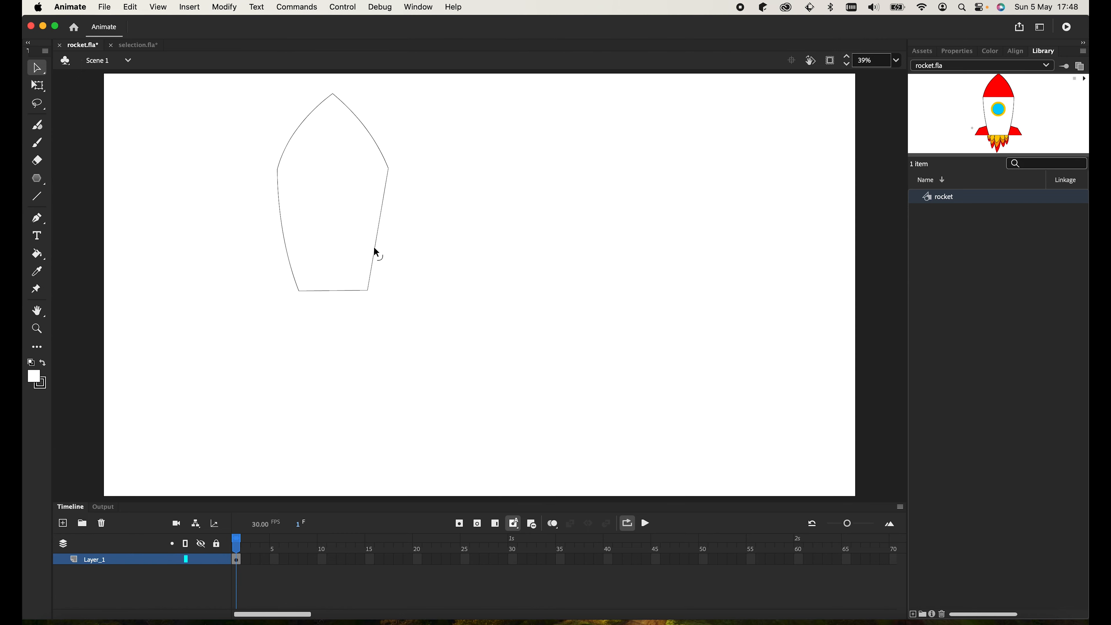
pyautogui.moveTo(374, 248); pyautogui.dragTo(382, 251)
pyautogui.click(367, 129)
# Make the whole rocket body, fill and outline, slightly narrower with the Free Transform tool
pyautogui.click(40, 89)
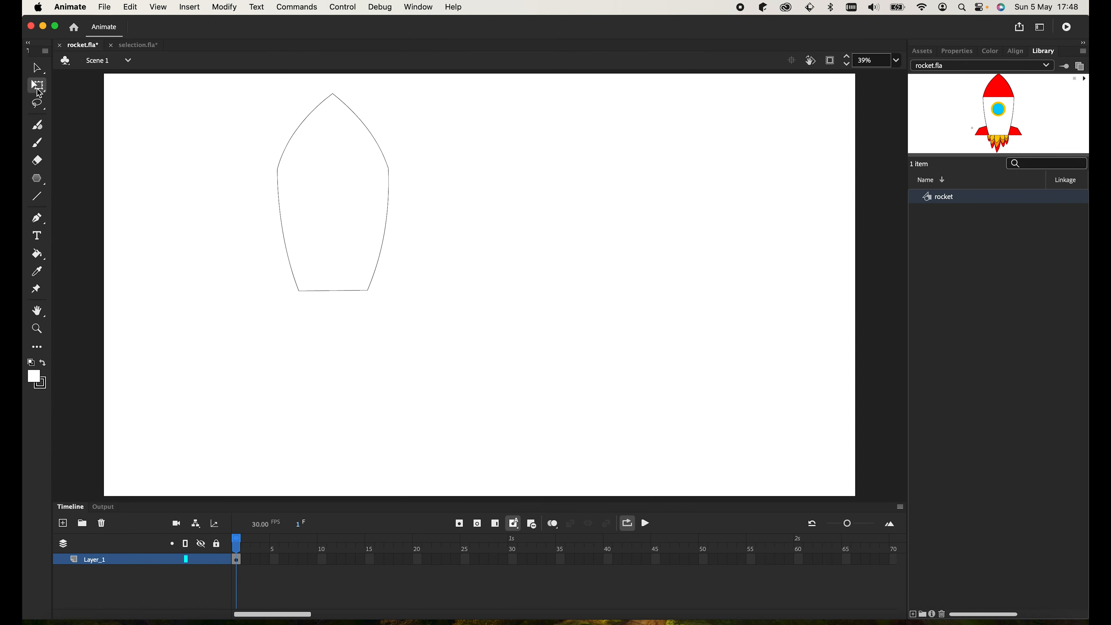
pyautogui.click(349, 239)
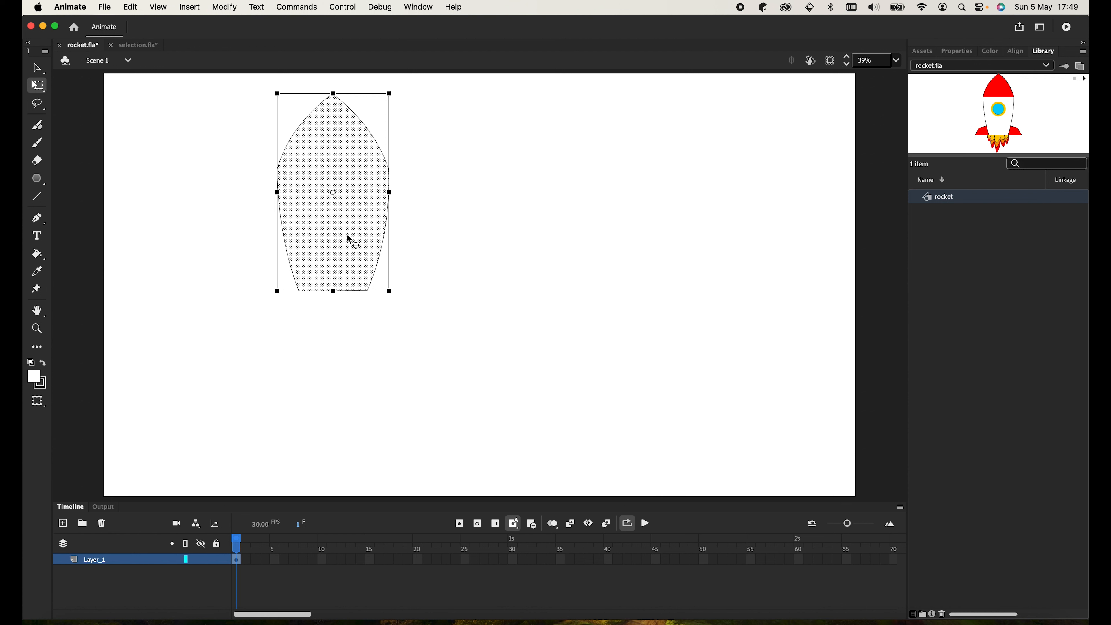
pyautogui.doubleClick(347, 235)
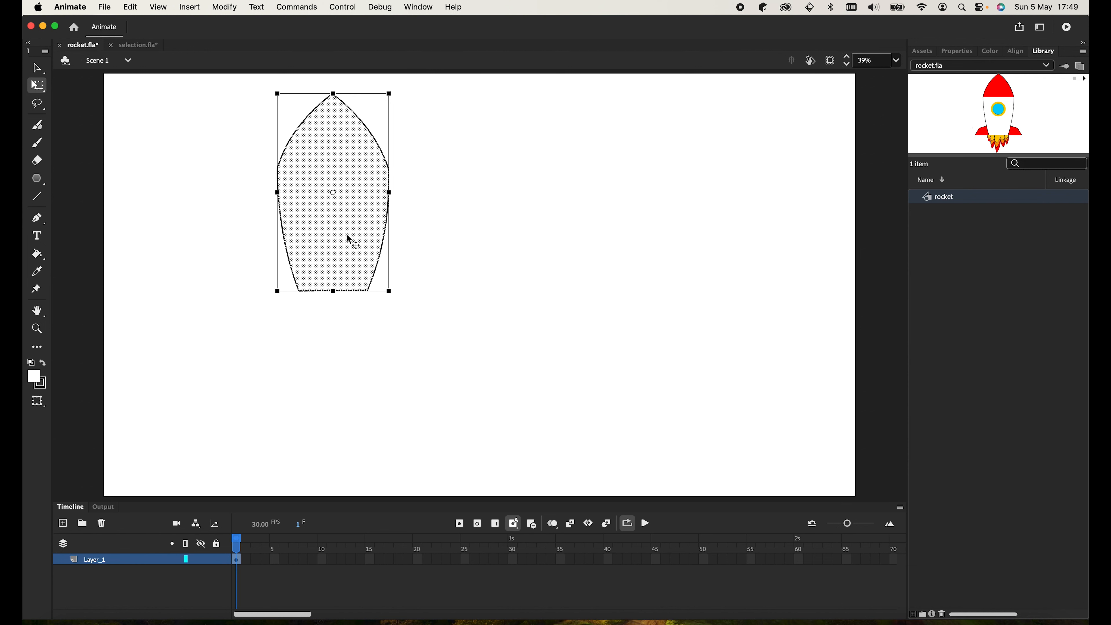
pyautogui.moveTo(389, 193); pyautogui.dragTo(381, 193)
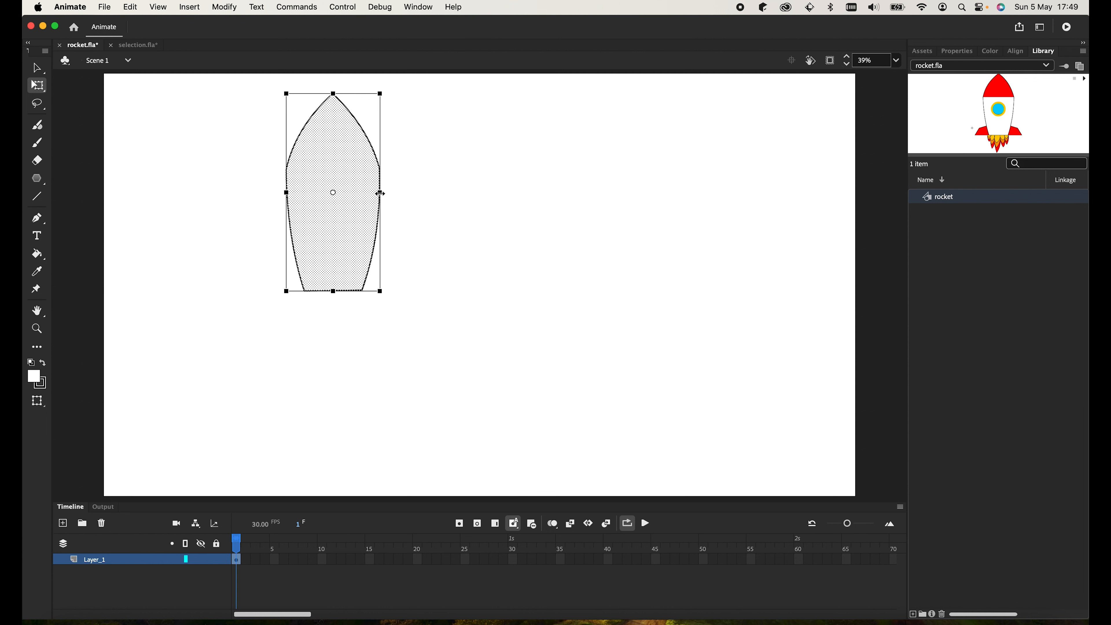
pyautogui.click(418, 226)
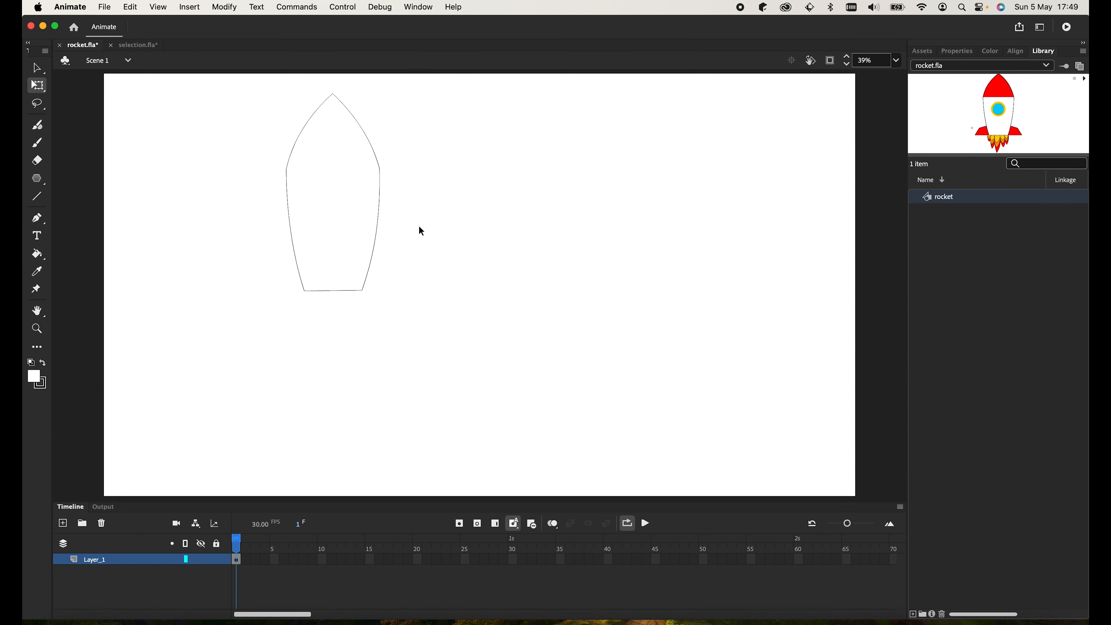
# Separate the nose cone with a straight line across the body between its side corners, and fill the cone with red
pyautogui.click(37, 198)
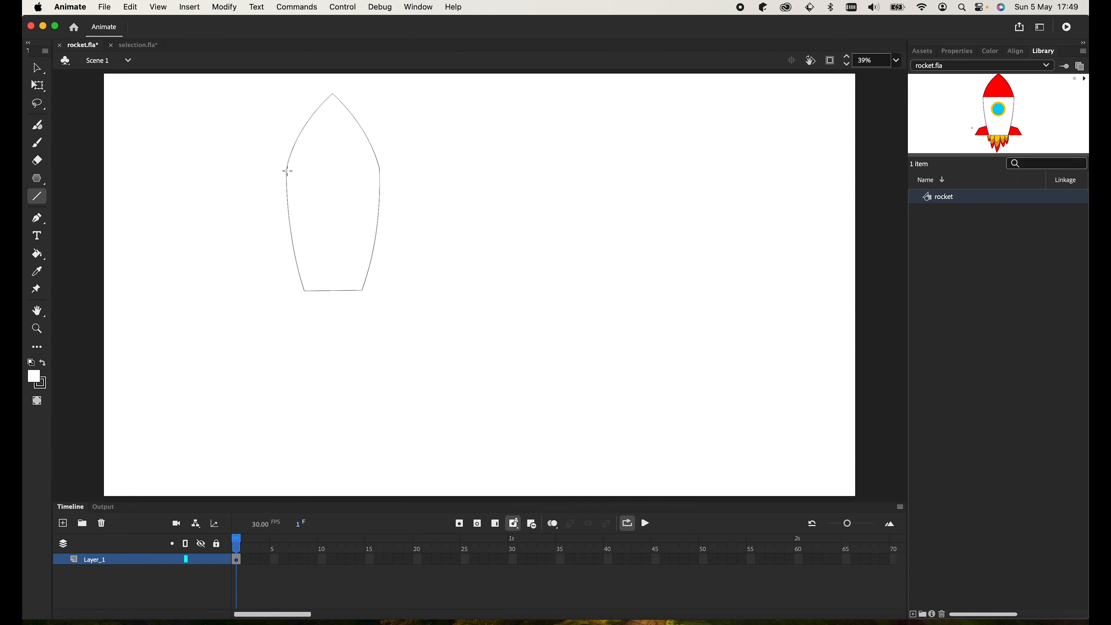
pyautogui.moveTo(286, 169); pyautogui.dragTo(384, 166)
pyautogui.click(38, 253)
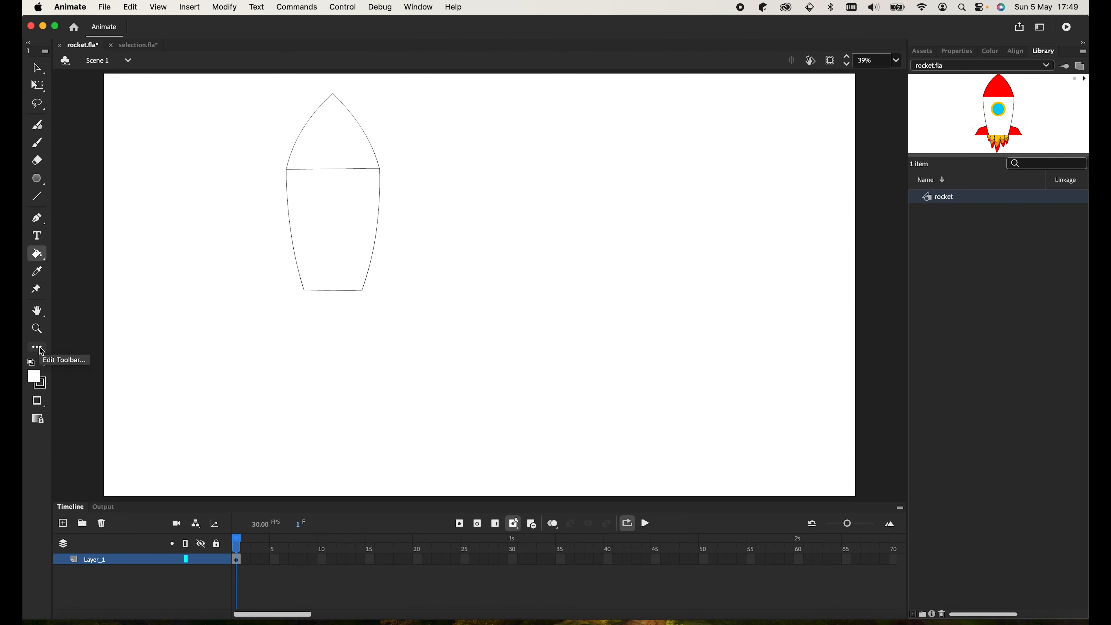
pyautogui.click(34, 374)
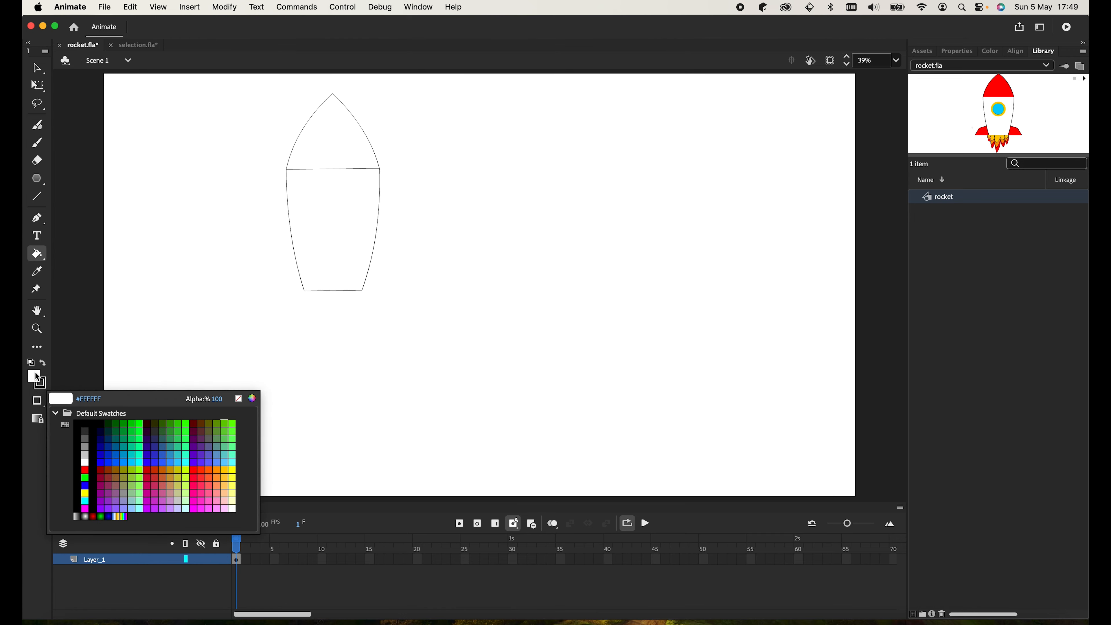
pyautogui.click(86, 470)
pyautogui.click(335, 138)
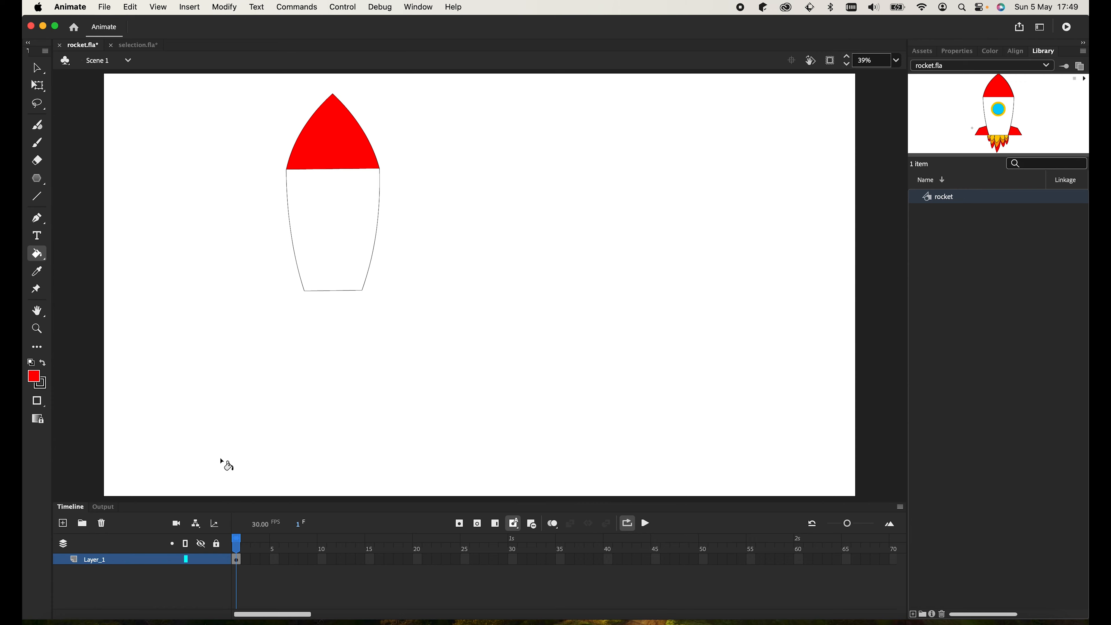
# Rename the rocket body's layer as body
pyautogui.click(94, 565)
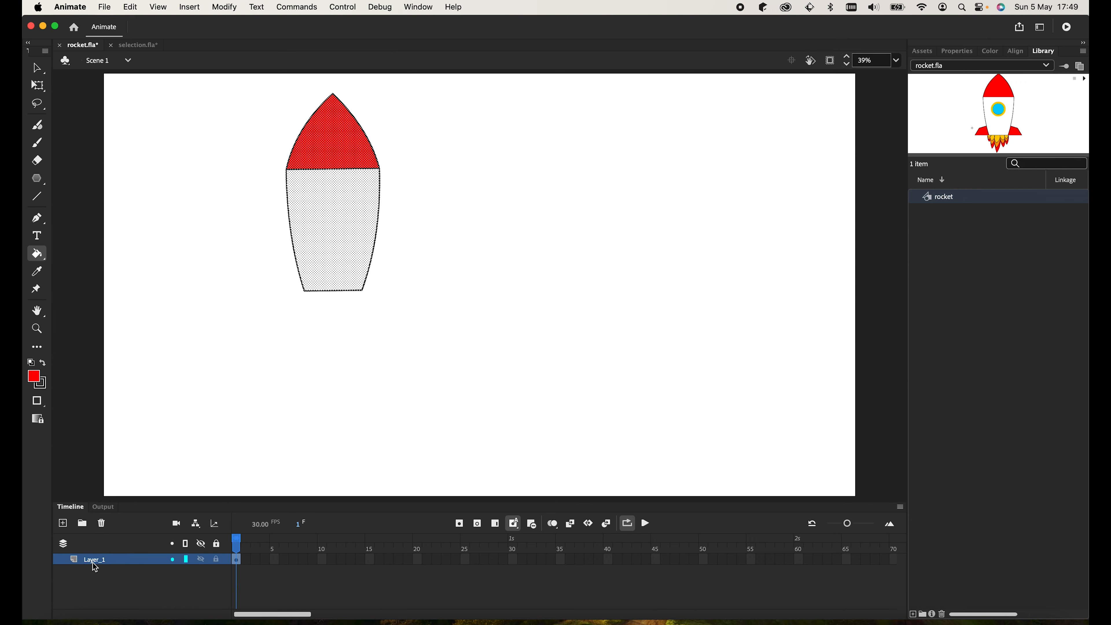
pyautogui.doubleClick(95, 565)
pyautogui.write('body')
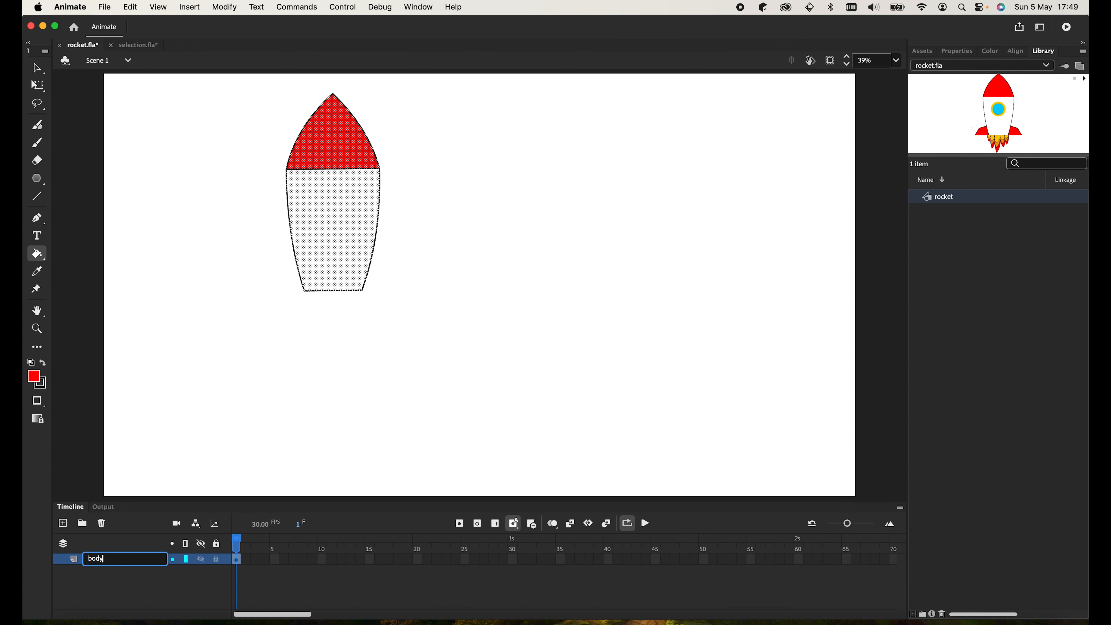
pyautogui.press('Return')
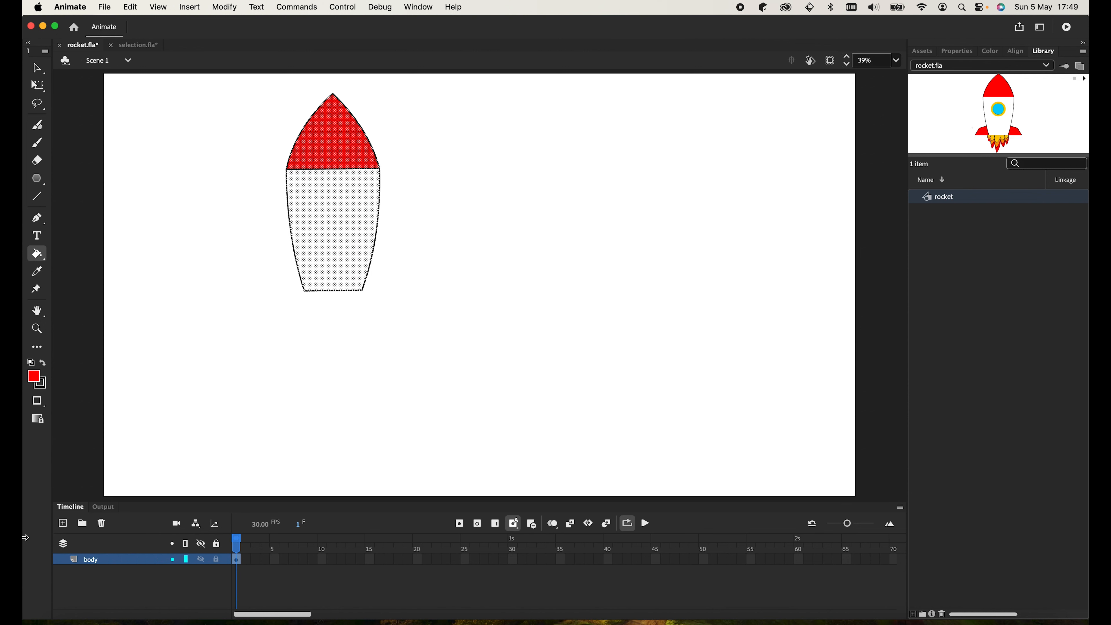
# Add a new layer above the body layer and name it window
pyautogui.click(64, 524)
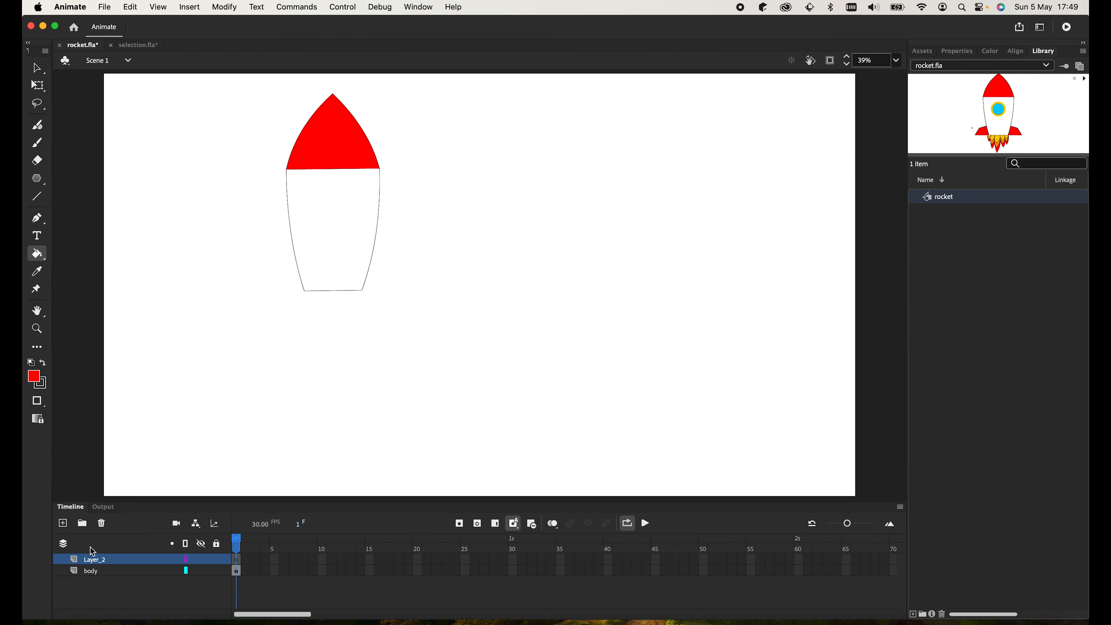
pyautogui.doubleClick(95, 559)
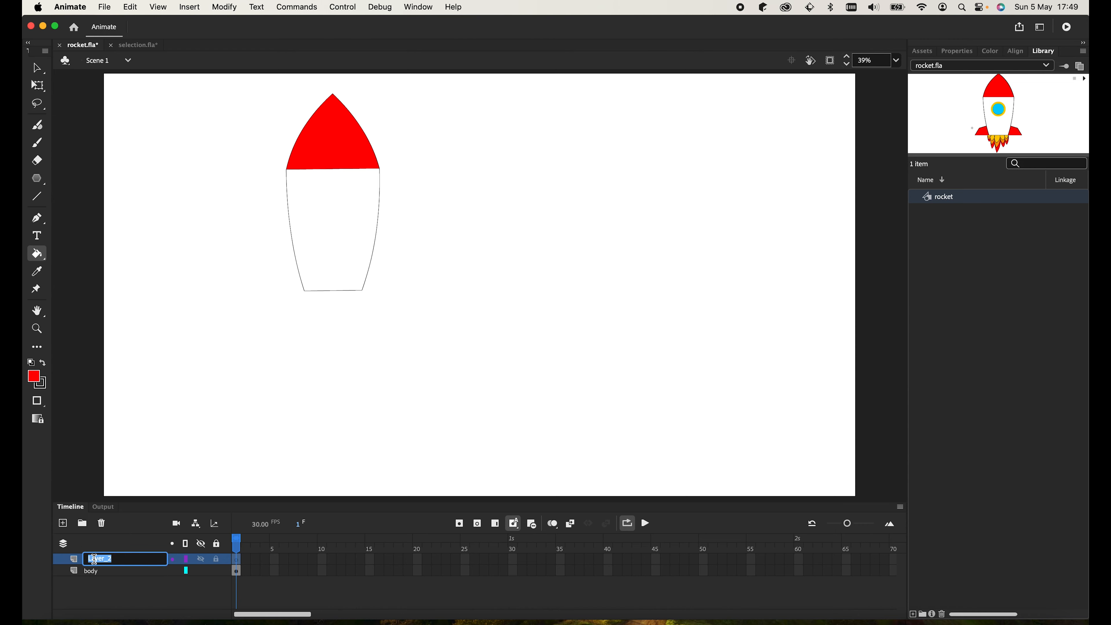
pyautogui.write('windoe')
pyautogui.press('BackSpace')
pyautogui.write('w')
pyautogui.press('Return')
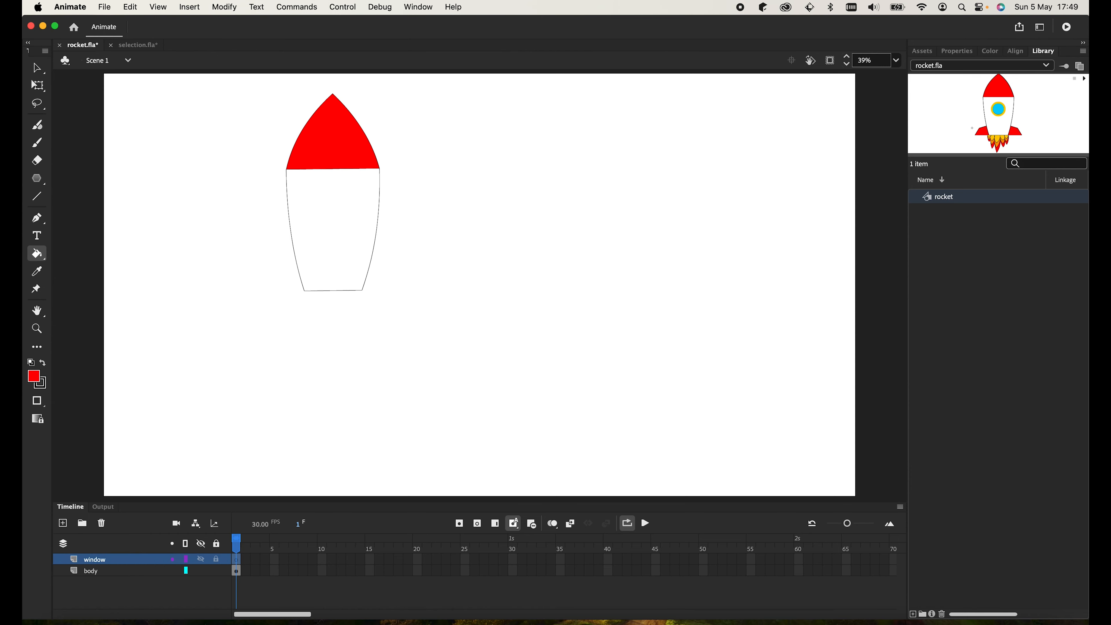
# Draw a light blue (#00CCFF) circle below the nose cone as the rocket's window with the Oval tool
pyautogui.click(38, 179)
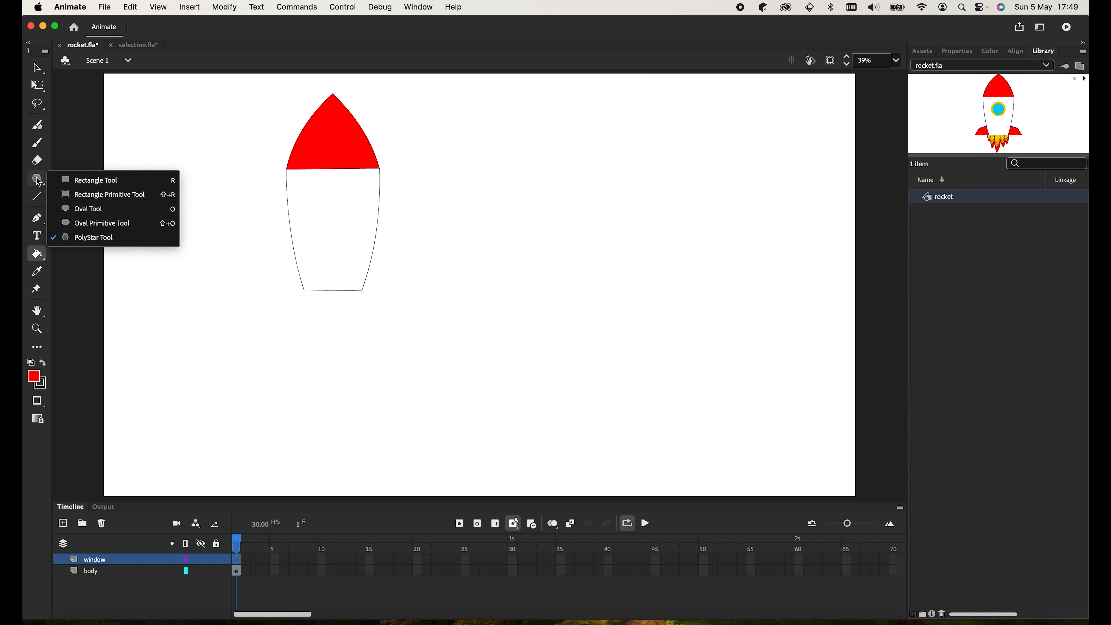
pyautogui.click(84, 212)
pyautogui.click(35, 379)
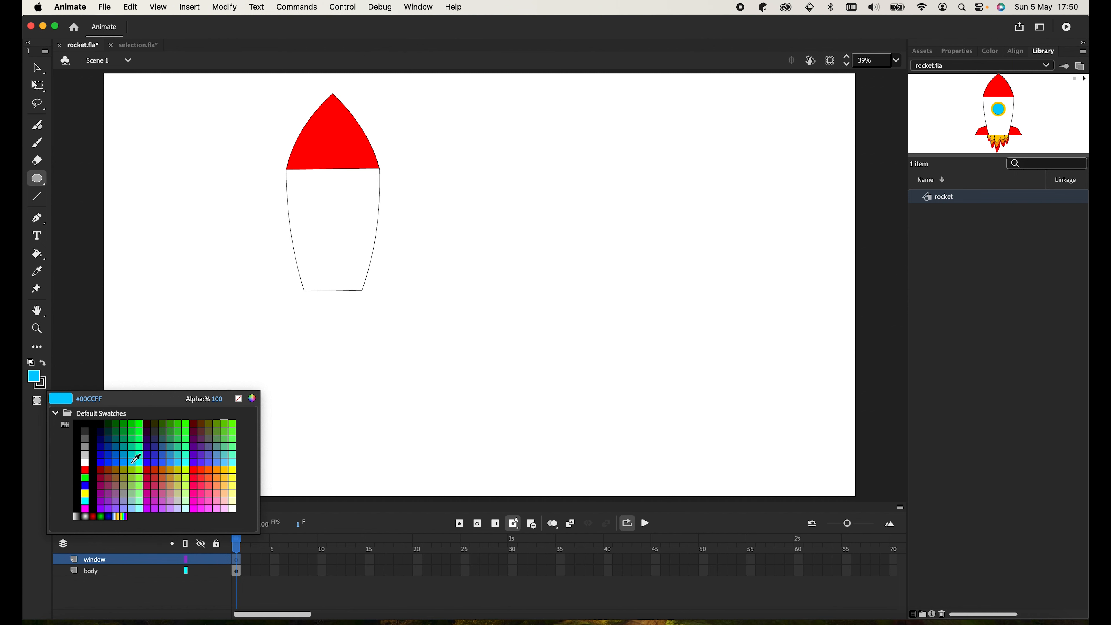
pyautogui.click(133, 463)
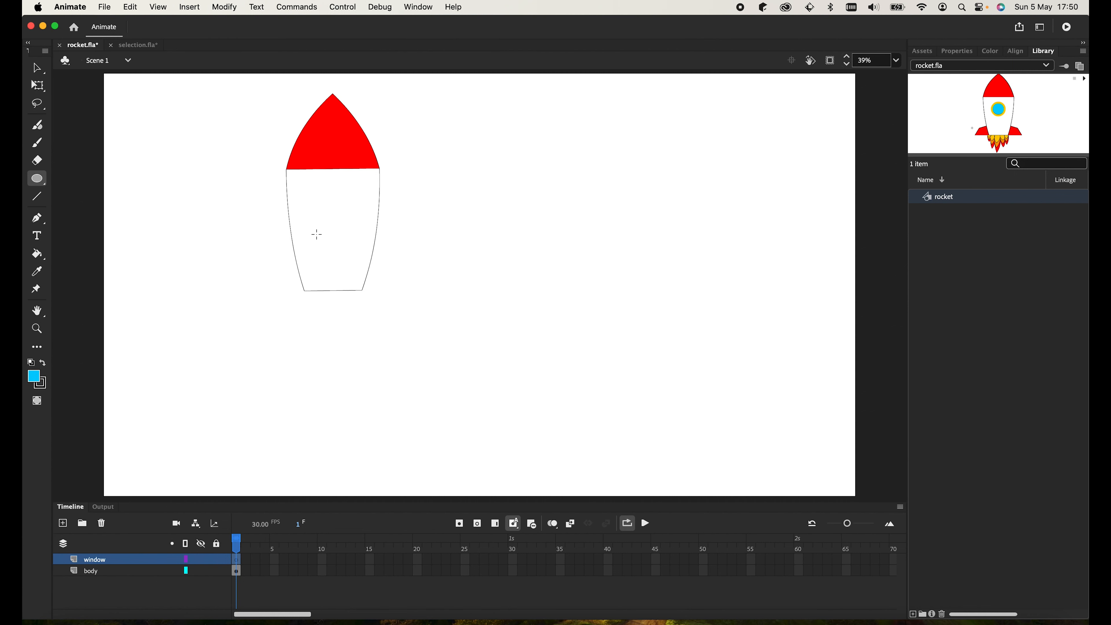
pyautogui.moveTo(316, 190); pyautogui.dragTo(358, 232)
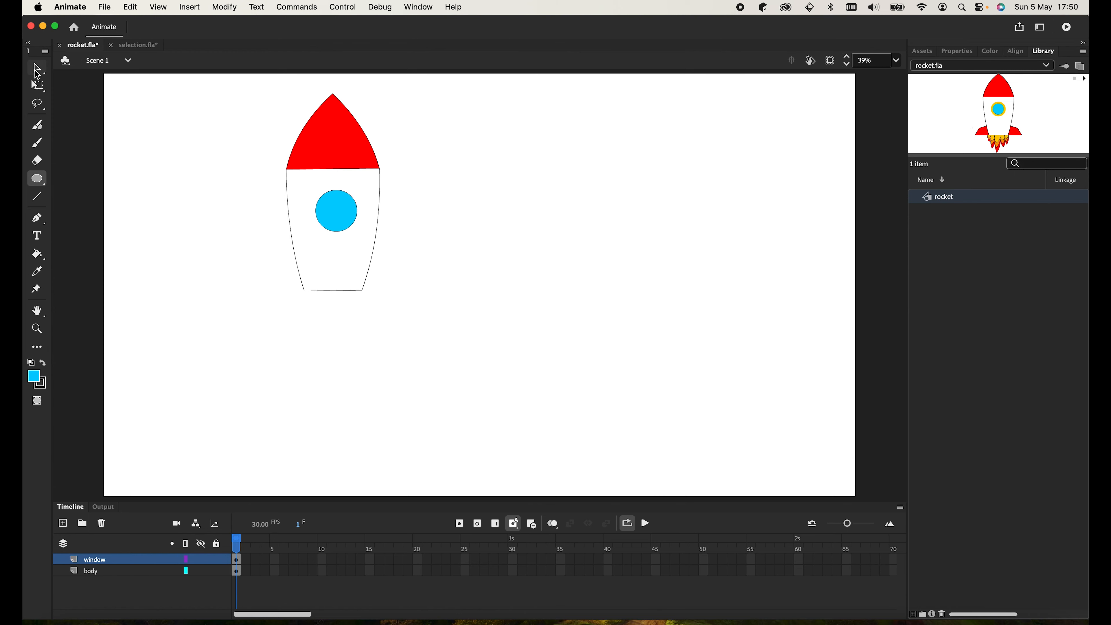
# Nudge the blue window circle slightly to the left to centre it on the rocket body
pyautogui.click(37, 69)
pyautogui.click(331, 214)
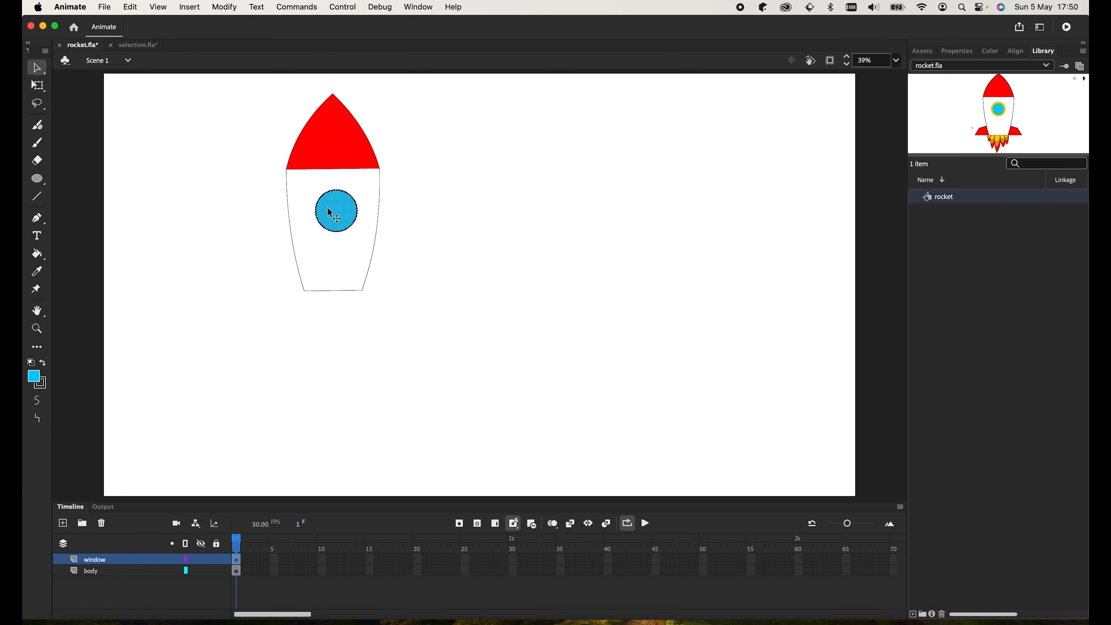
pyautogui.press('Left')
pyautogui.press('Left')
pyautogui.press('Left')
pyautogui.press('Right')
# Add a new layer above the window layer and name it window_border
pyautogui.click(62, 523)
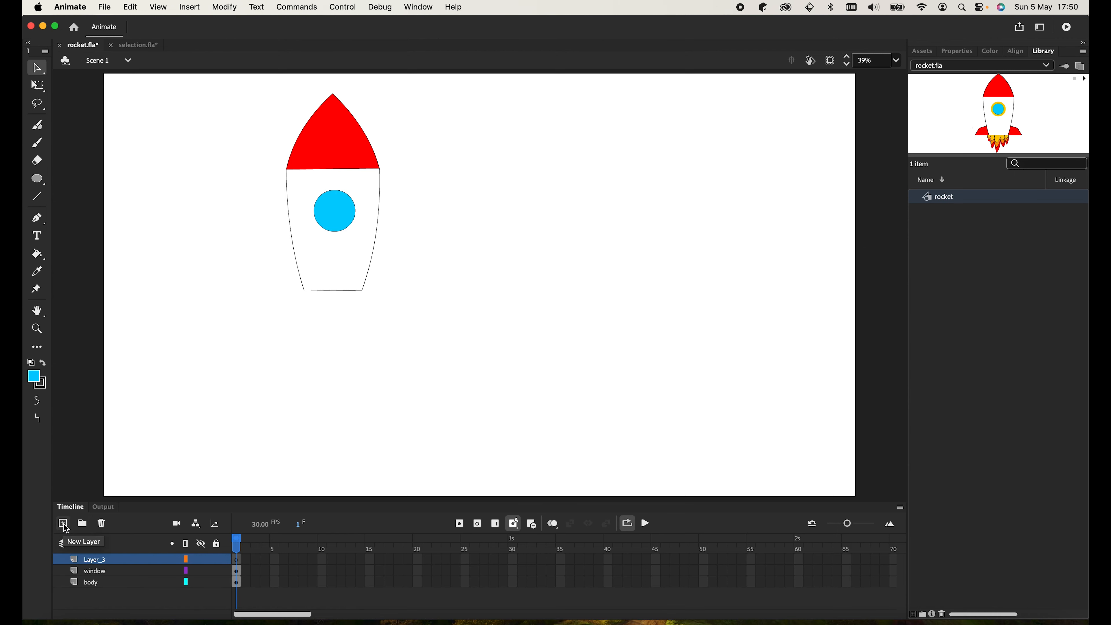
pyautogui.doubleClick(91, 560)
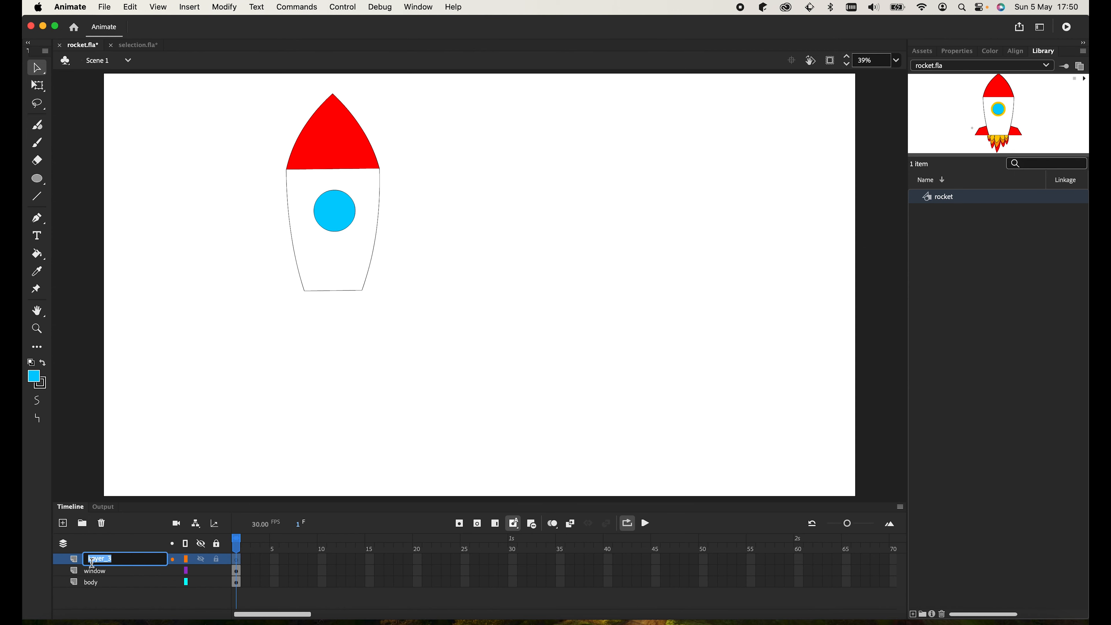
pyautogui.write('window_border')
pyautogui.press('Return')
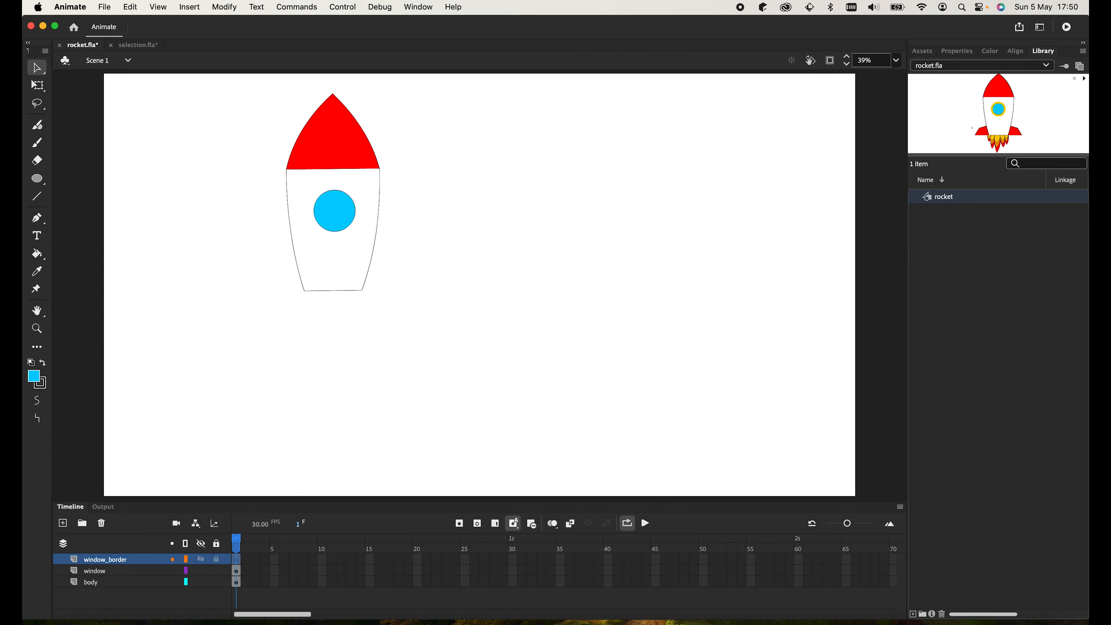
# Draw a ring around the blue window with the Oval tool, using no fill and a #FFCC00 stroke of size 35
pyautogui.click(38, 383)
pyautogui.click(238, 398)
pyautogui.click(40, 383)
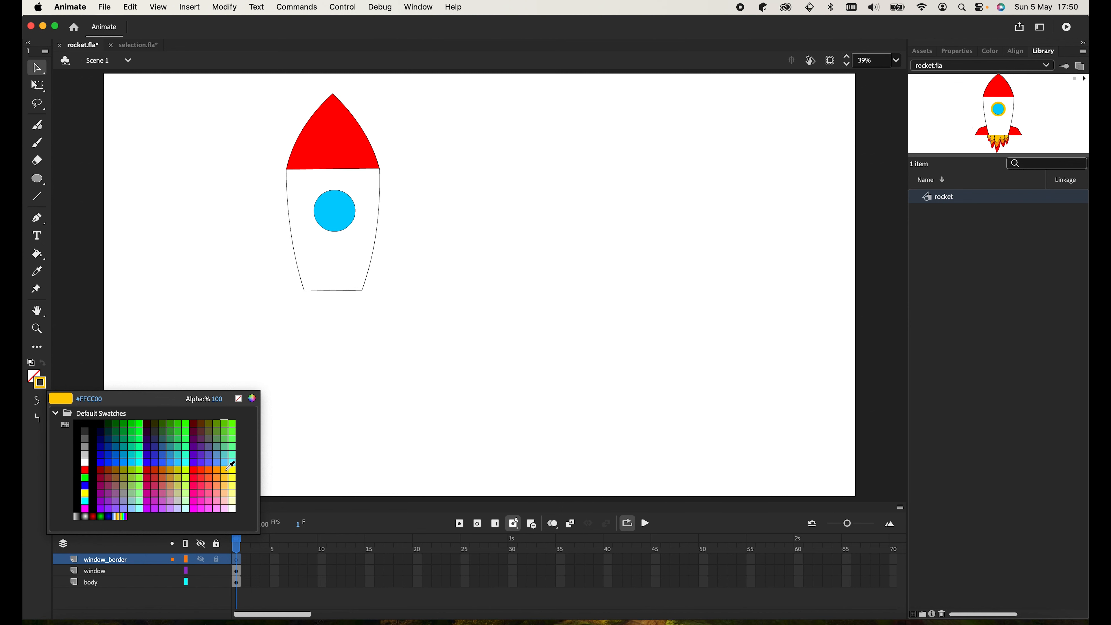
pyautogui.click(227, 469)
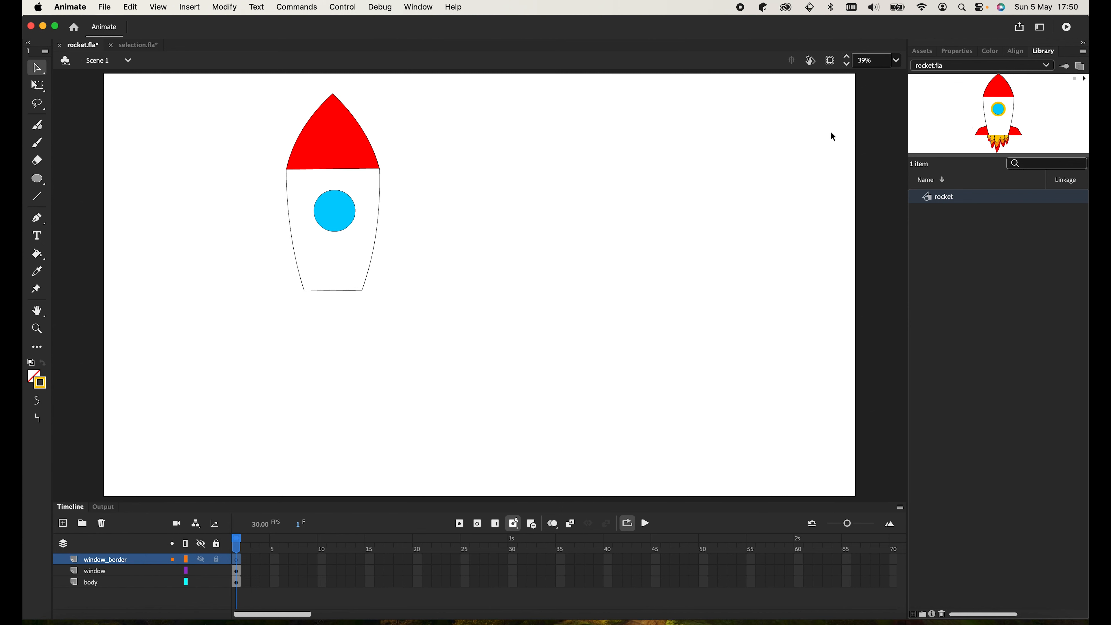
pyautogui.click(957, 51)
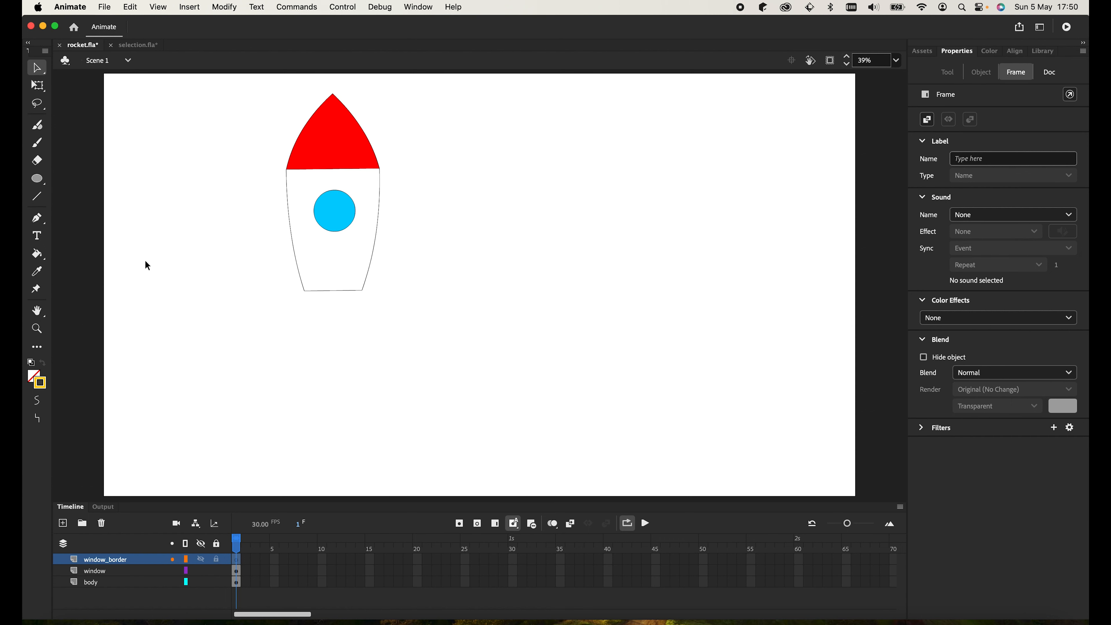
pyautogui.click(37, 179)
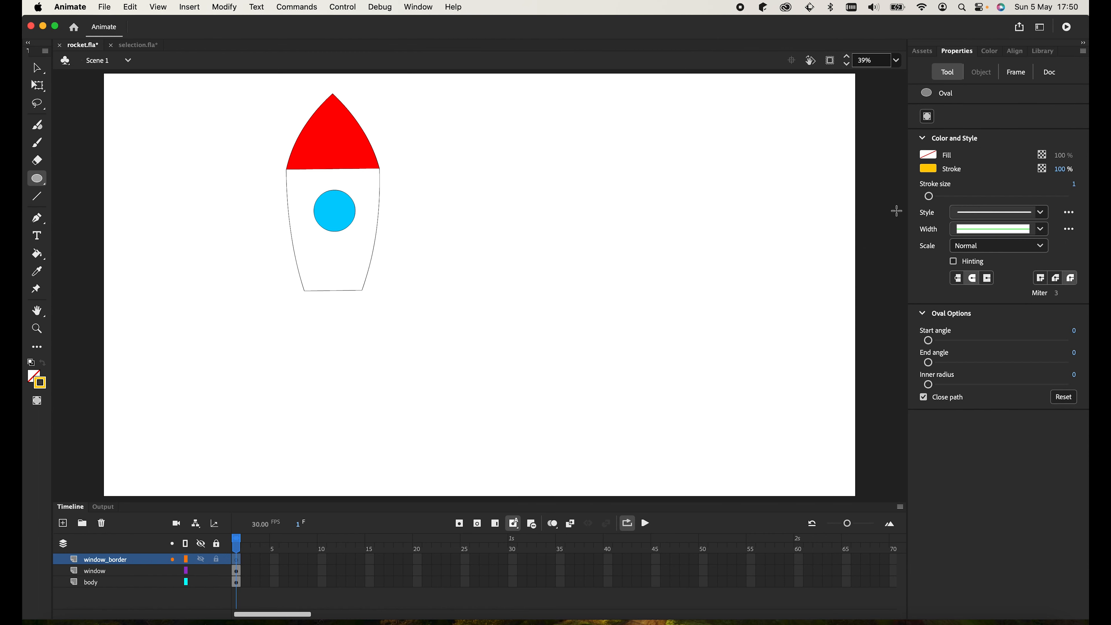
pyautogui.moveTo(928, 196); pyautogui.dragTo(956, 202)
pyautogui.moveTo(315, 188); pyautogui.dragTo(358, 231)
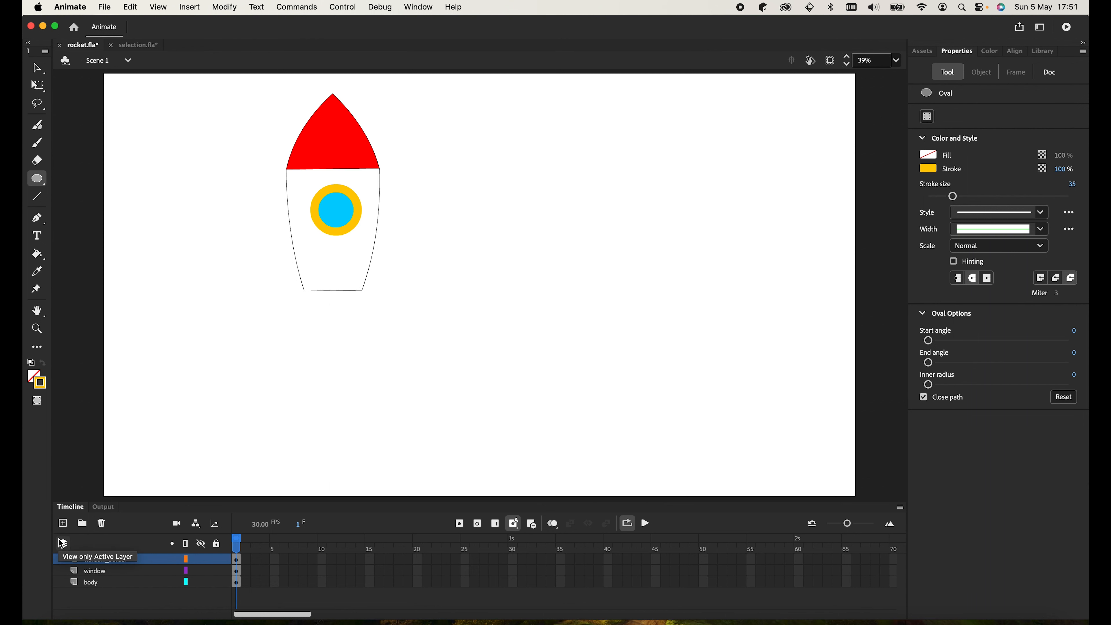
# Add a new layer above the window_border layer and name it right_wing
pyautogui.click(63, 524)
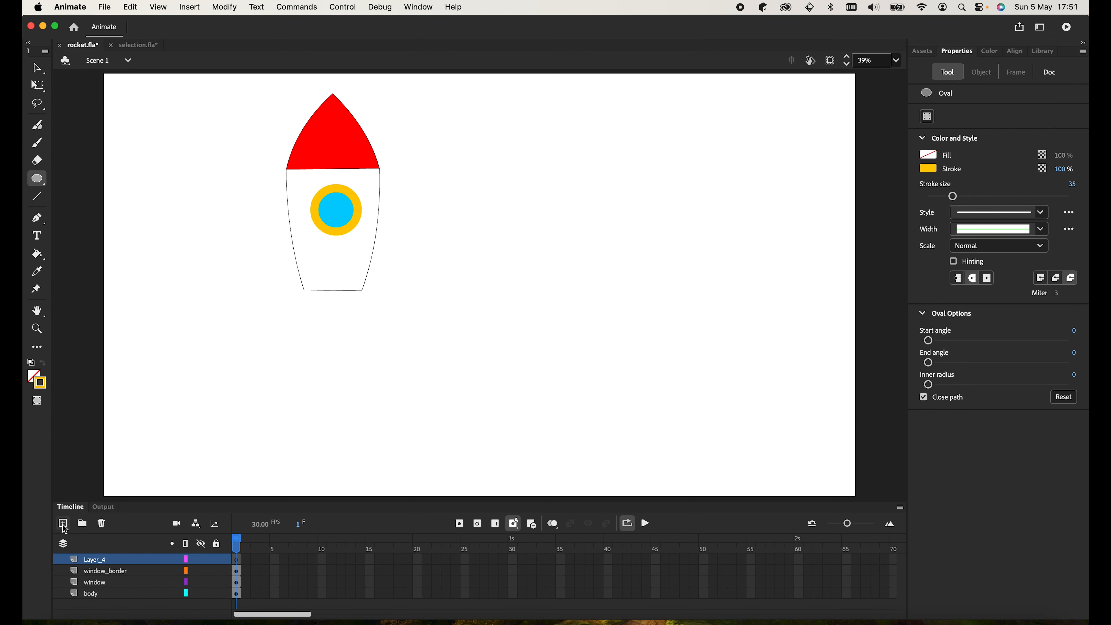
pyautogui.doubleClick(99, 559)
pyautogui.write('right_win')
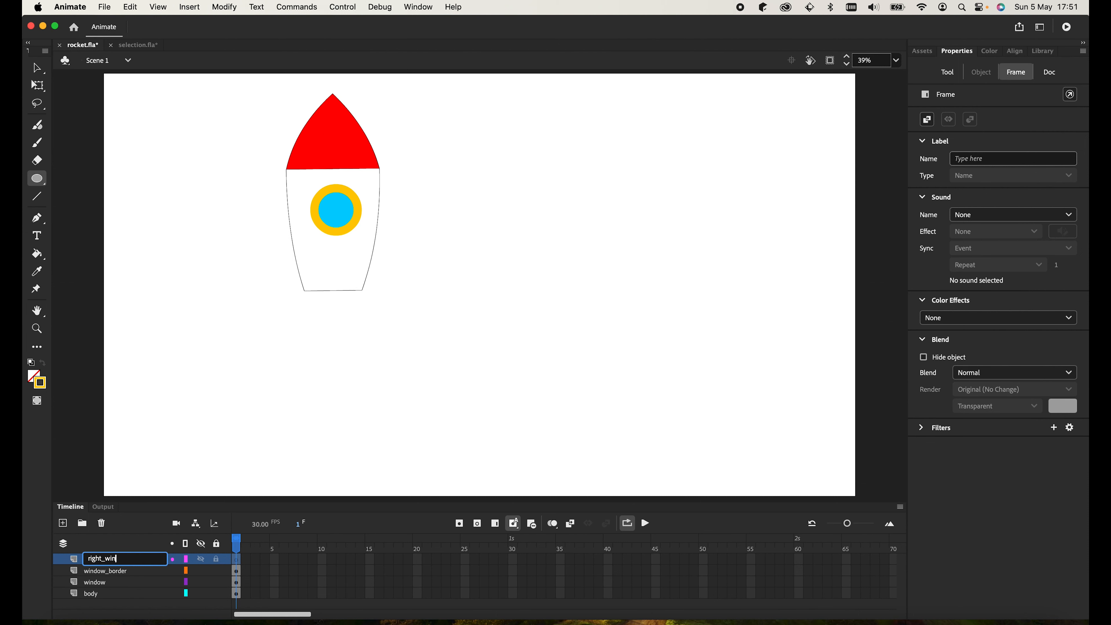
pyautogui.write('g')
pyautogui.click(280, 461)
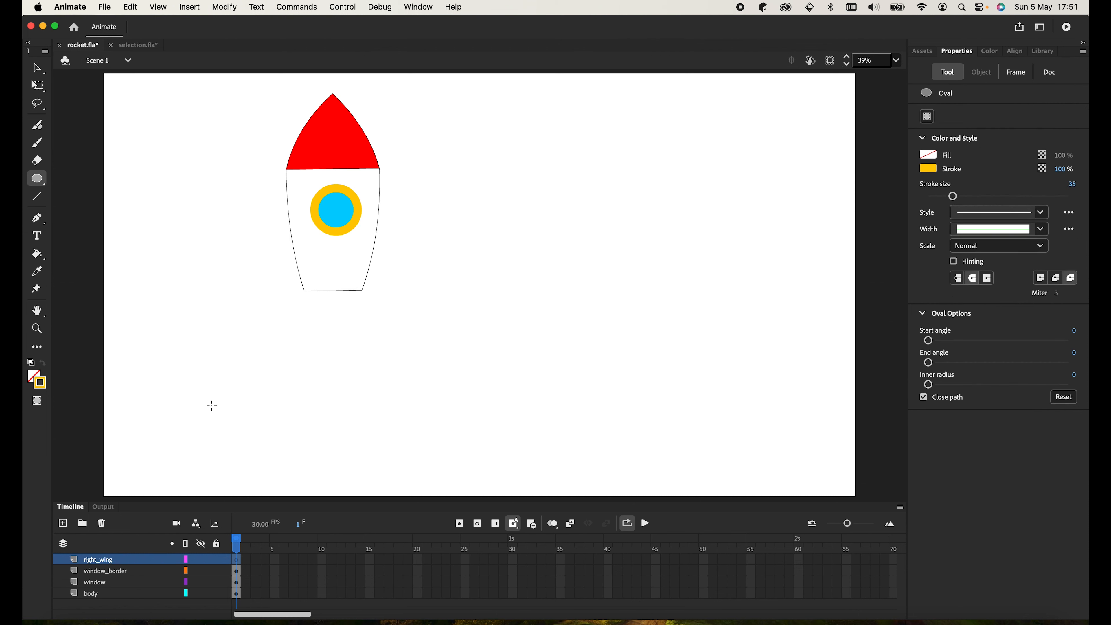
# Draw a red rectangle with a black stroke of size 1 beside the body's lower right edge and pull its upper outer corner inward
pyautogui.click(40, 184)
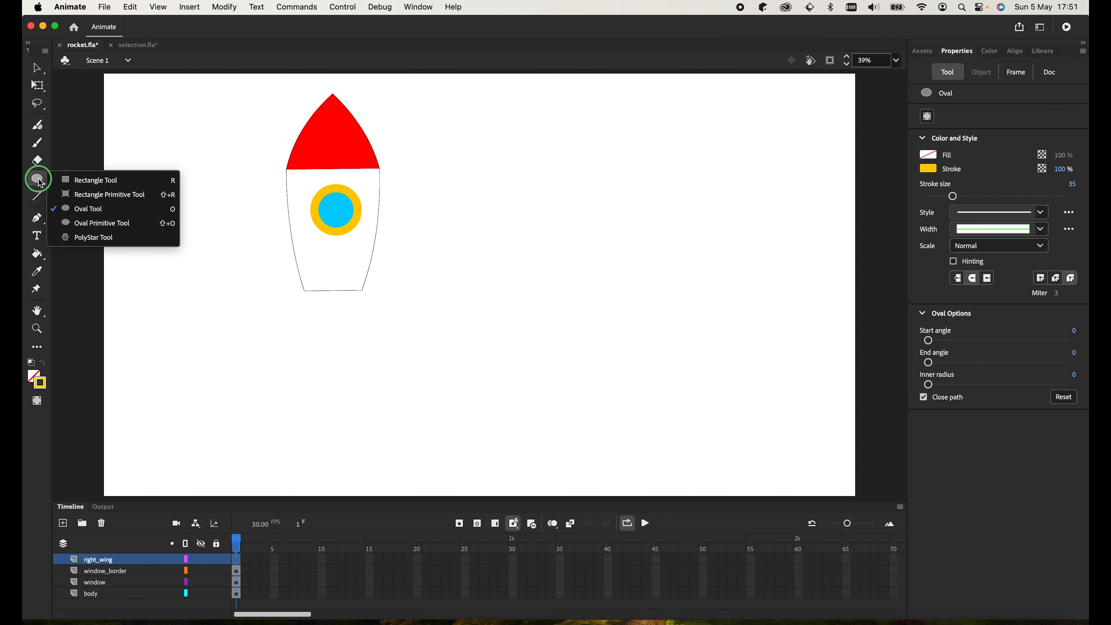
pyautogui.click(82, 183)
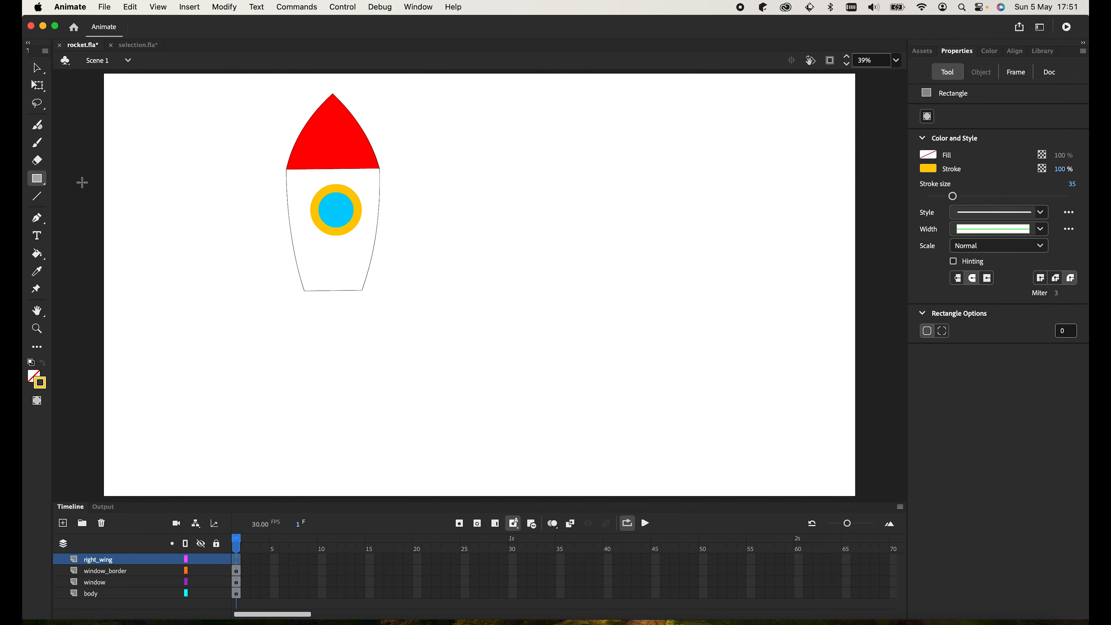
pyautogui.click(41, 383)
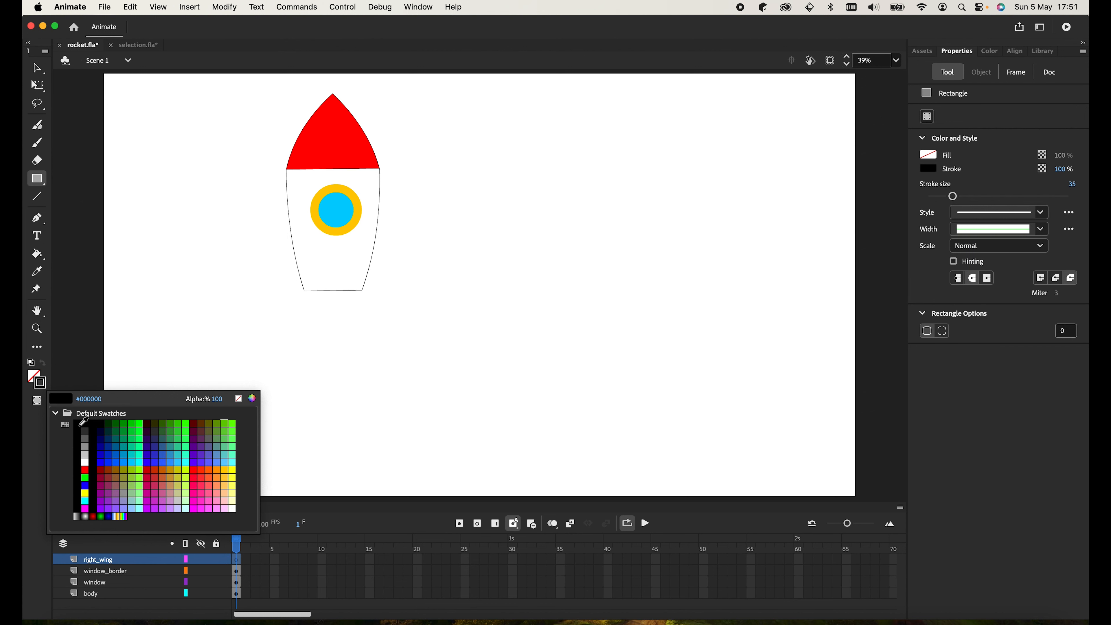
pyautogui.click(82, 424)
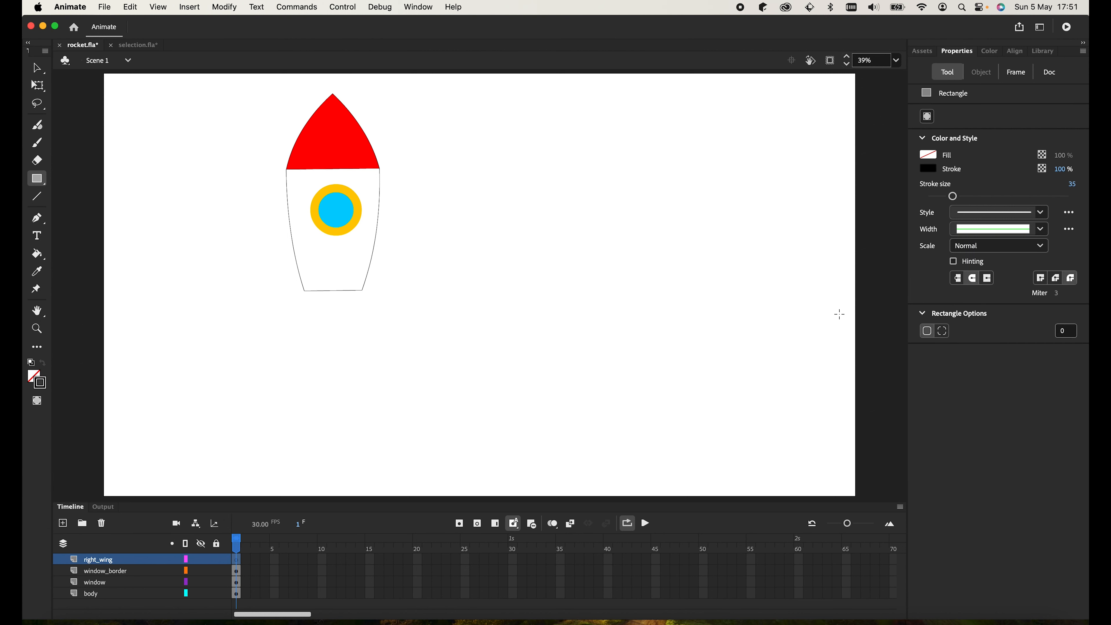
pyautogui.moveTo(953, 196); pyautogui.dragTo(929, 197)
pyautogui.click(933, 158)
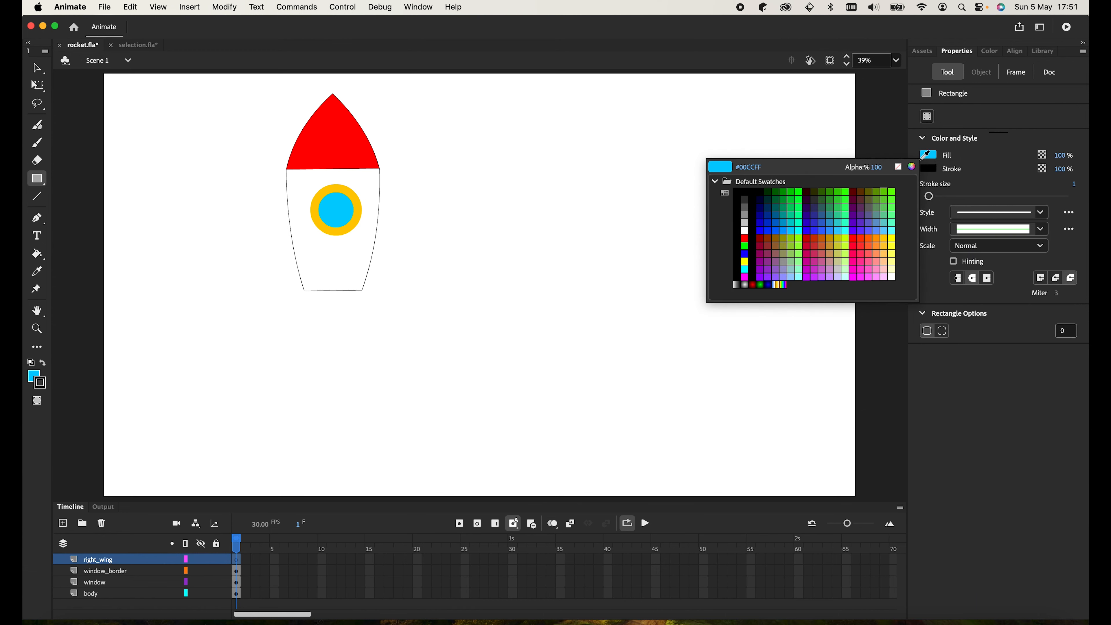
pyautogui.click(746, 239)
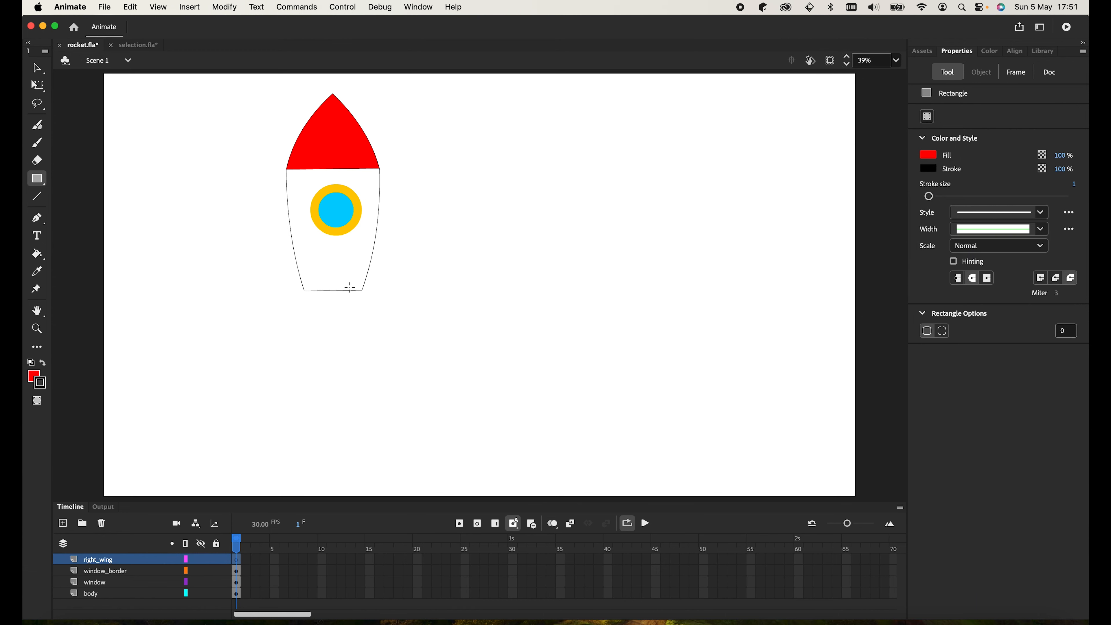
pyautogui.moveTo(376, 263); pyautogui.dragTo(426, 291)
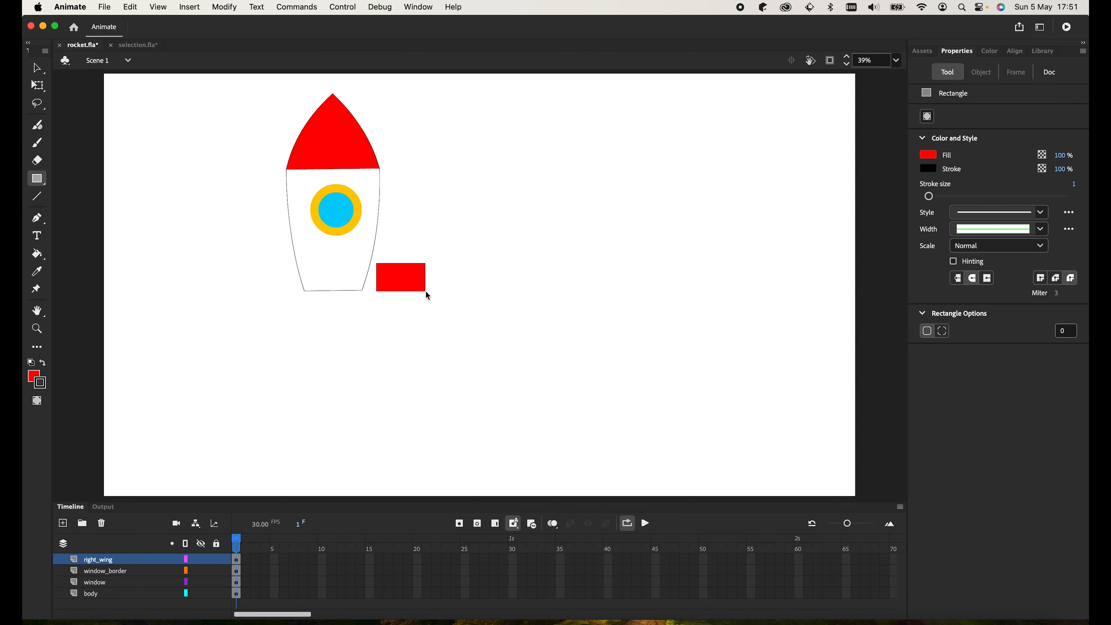
pyautogui.click(37, 68)
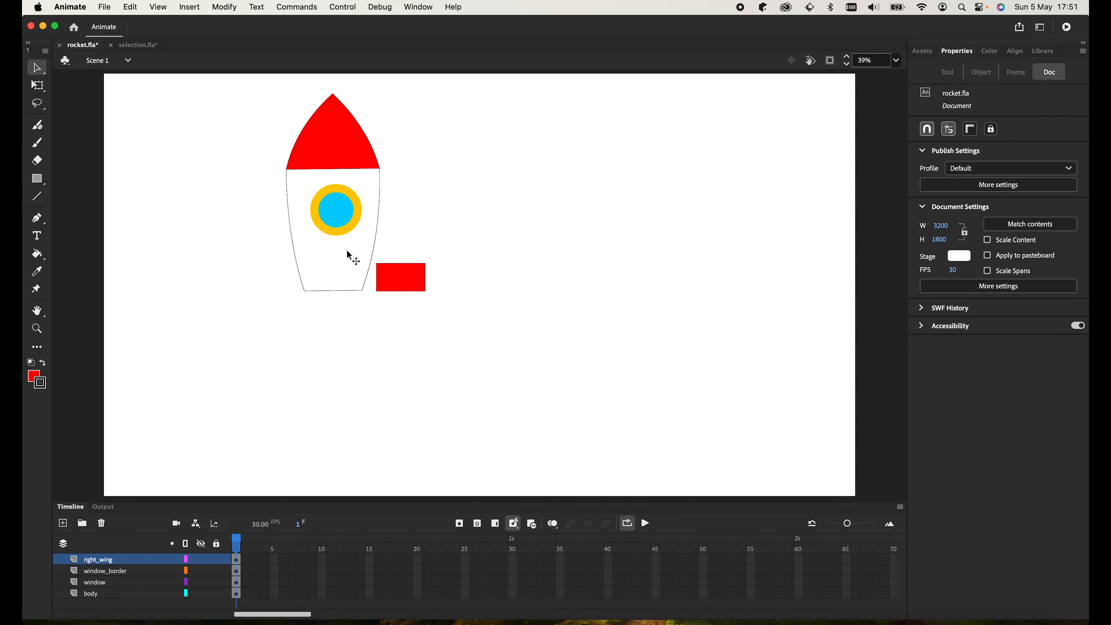
pyautogui.moveTo(425, 266); pyautogui.dragTo(402, 270)
# Nudge the wing shape left and slightly up against the body's lower right corner, and move the right_wing layer below body
pyautogui.click(390, 276)
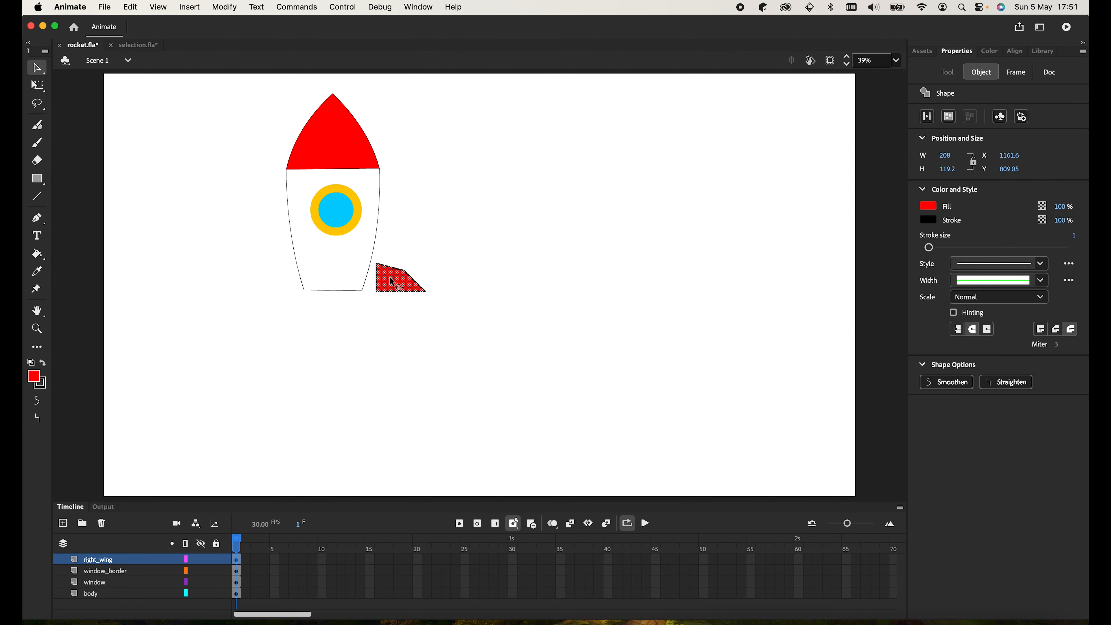
pyautogui.press('Left')
pyautogui.press('Left')
pyautogui.press('Left')
pyautogui.press('Left')
pyautogui.press('Left')
pyautogui.press('Left')
pyautogui.press('Left')
pyautogui.press('Left')
pyautogui.press('Left')
pyautogui.press('Left')
pyautogui.press('Left')
pyautogui.press('Left')
pyautogui.press('Left')
pyautogui.press('Left')
pyautogui.press('Left')
pyautogui.press('Left')
pyautogui.press('Left')
pyautogui.press('Left')
pyautogui.press('Left')
pyautogui.press('Left')
pyautogui.press('Left')
pyautogui.press('Left')
pyautogui.press('Left')
pyautogui.press('Left')
pyautogui.press('Left')
pyautogui.press('Left')
pyautogui.press('Left')
pyautogui.press('Left')
pyautogui.press('Left')
pyautogui.press('Left')
pyautogui.press('Left')
pyautogui.press('Left')
pyautogui.press('Left')
pyautogui.press('Left')
pyautogui.press('Left')
pyautogui.press('Left')
pyautogui.press('Left')
pyautogui.press('Left')
pyautogui.press('Left')
pyautogui.press('Left')
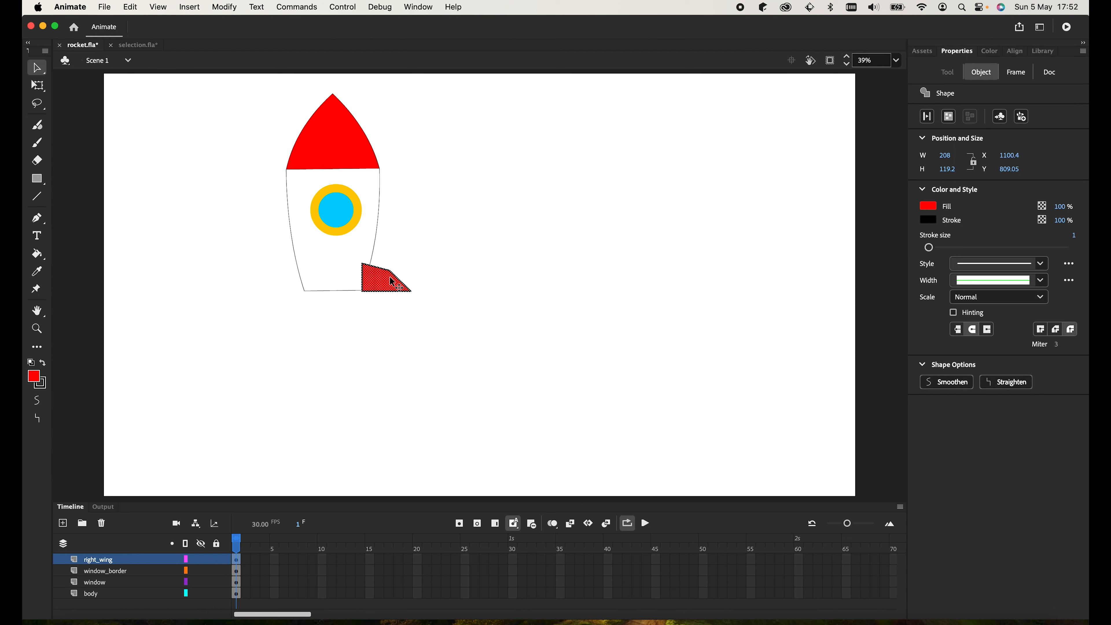
pyautogui.press('Up')
pyautogui.press('Up')
pyautogui.press('Up')
pyautogui.press('Up')
pyautogui.press('Up')
pyautogui.click(109, 560)
pyautogui.moveTo(106, 560); pyautogui.dragTo(105, 599)
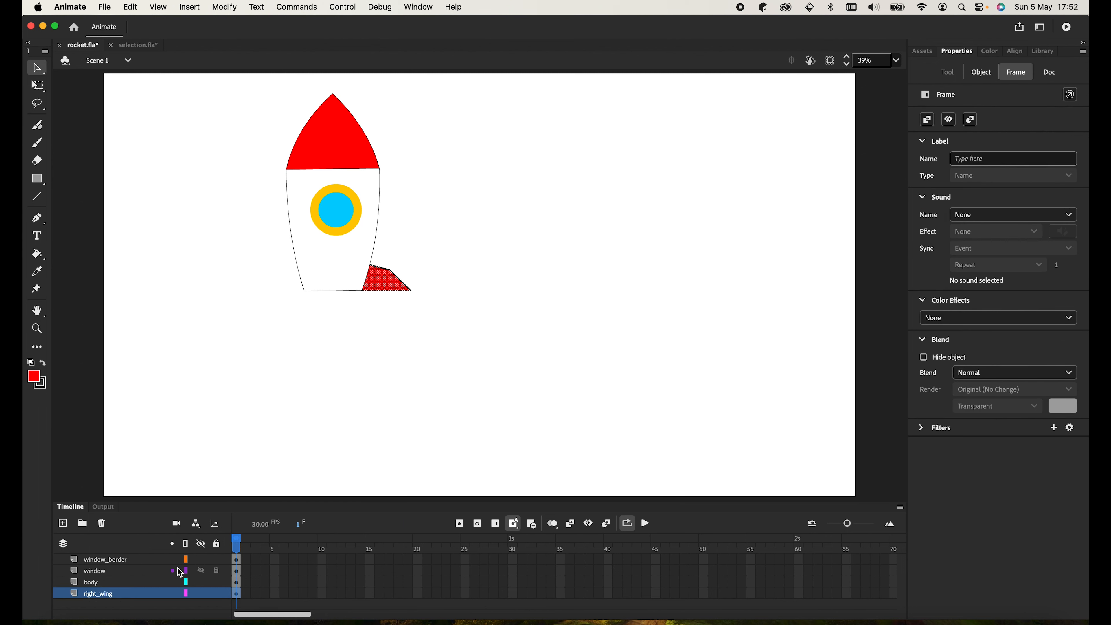
# Duplicate the right_wing layer and name the copy left_wing
pyautogui.rightClick(111, 595)
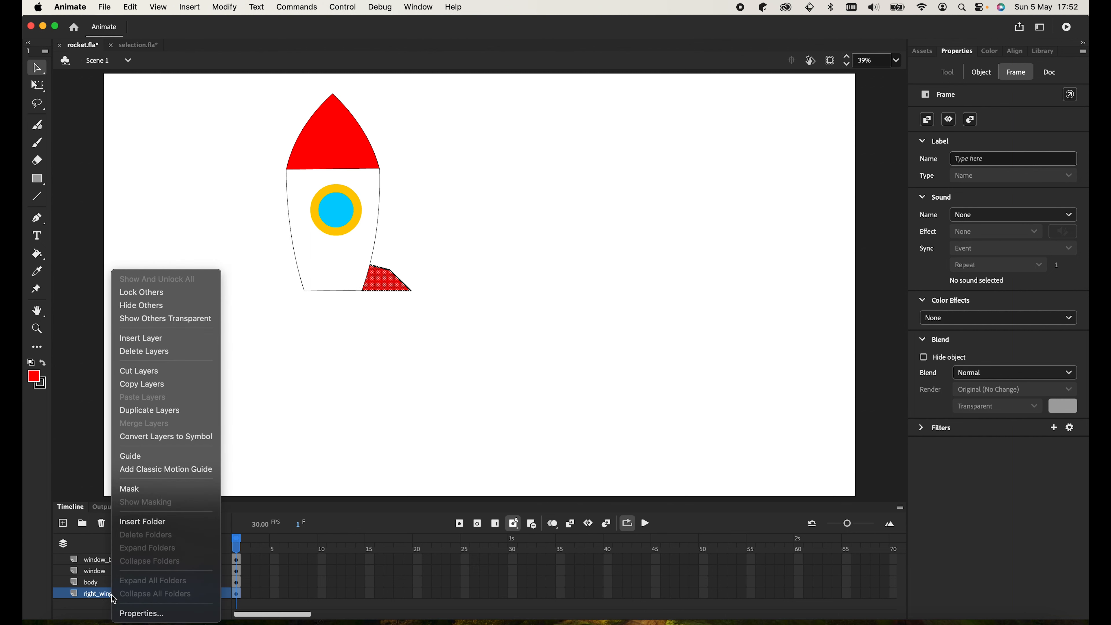
pyautogui.click(161, 409)
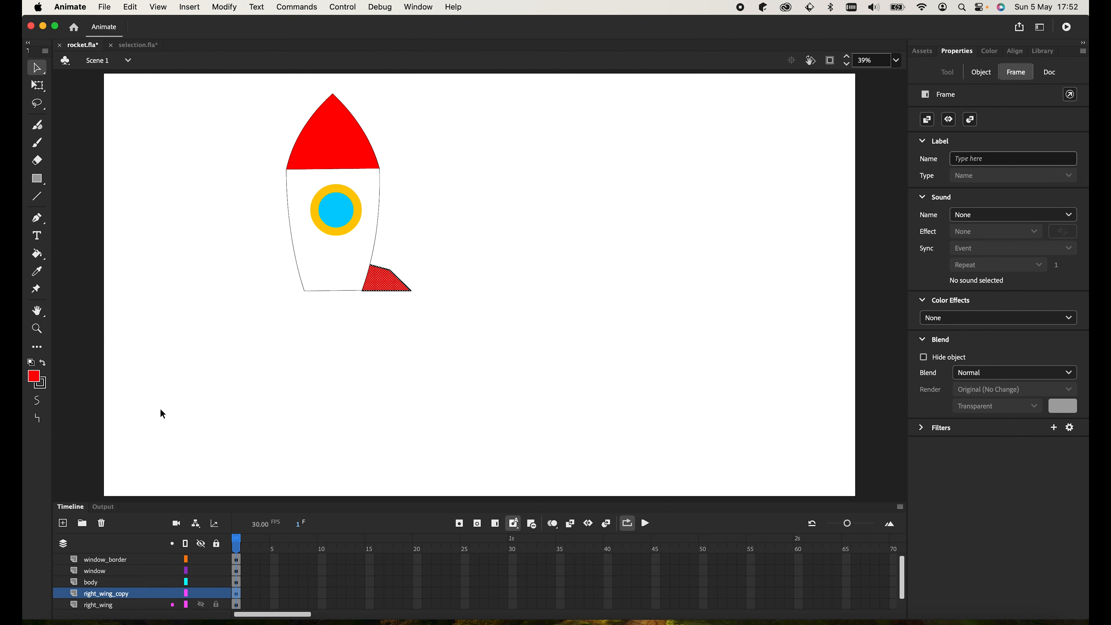
pyautogui.doubleClick(118, 594)
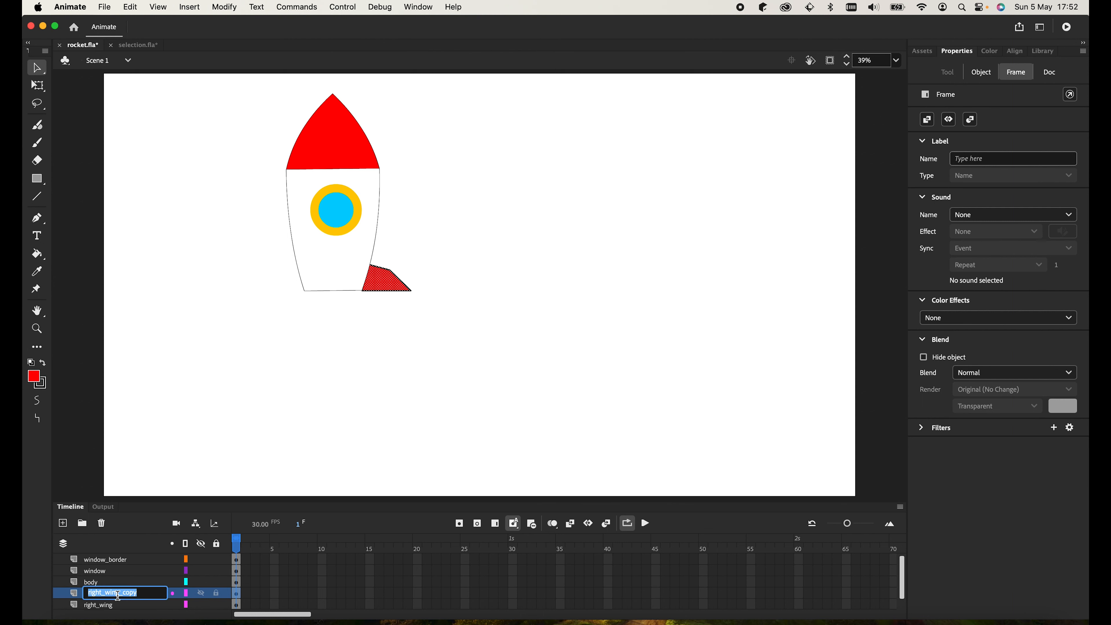
pyautogui.write('left_wing')
pyautogui.press('Return')
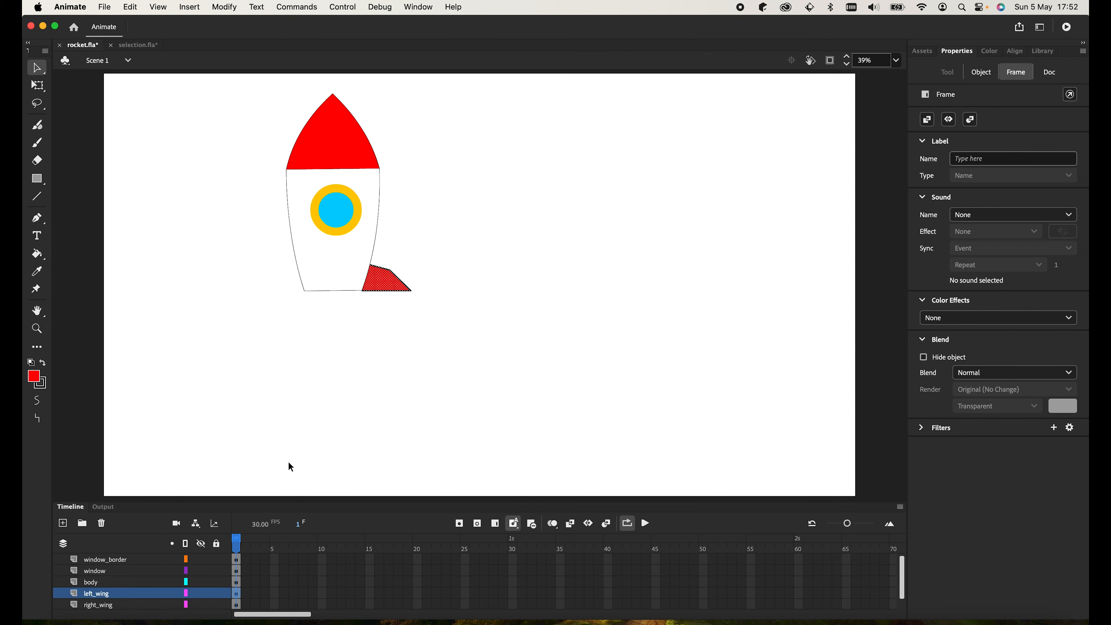
# Flip the wing on the left_wing layer horizontally and move it against the body's lower left corner
pyautogui.click(46, 86)
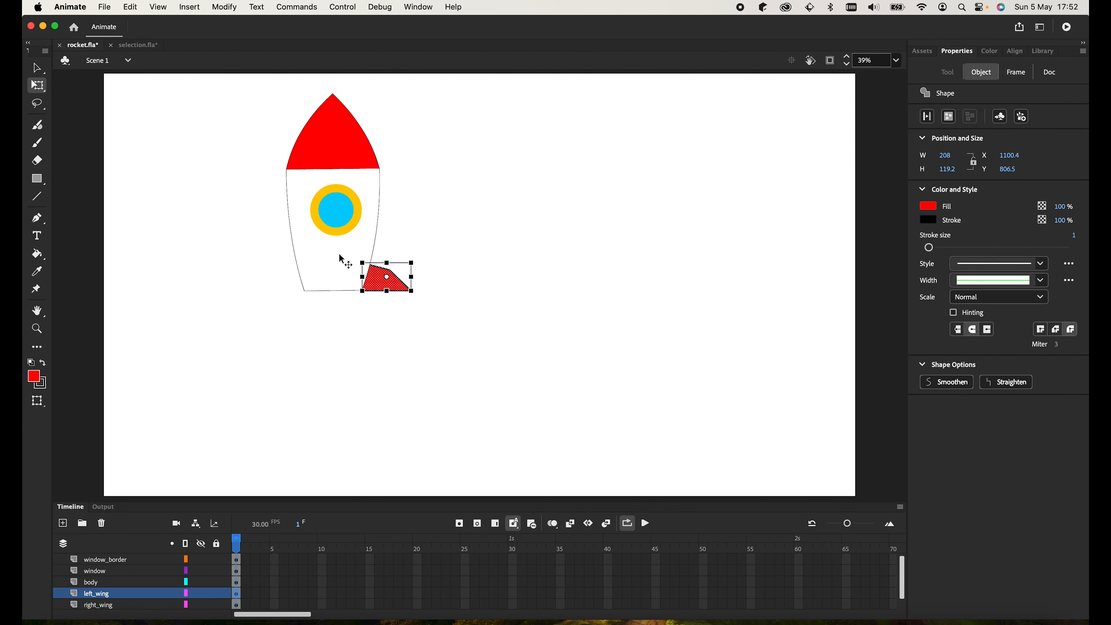
pyautogui.rightClick(395, 286)
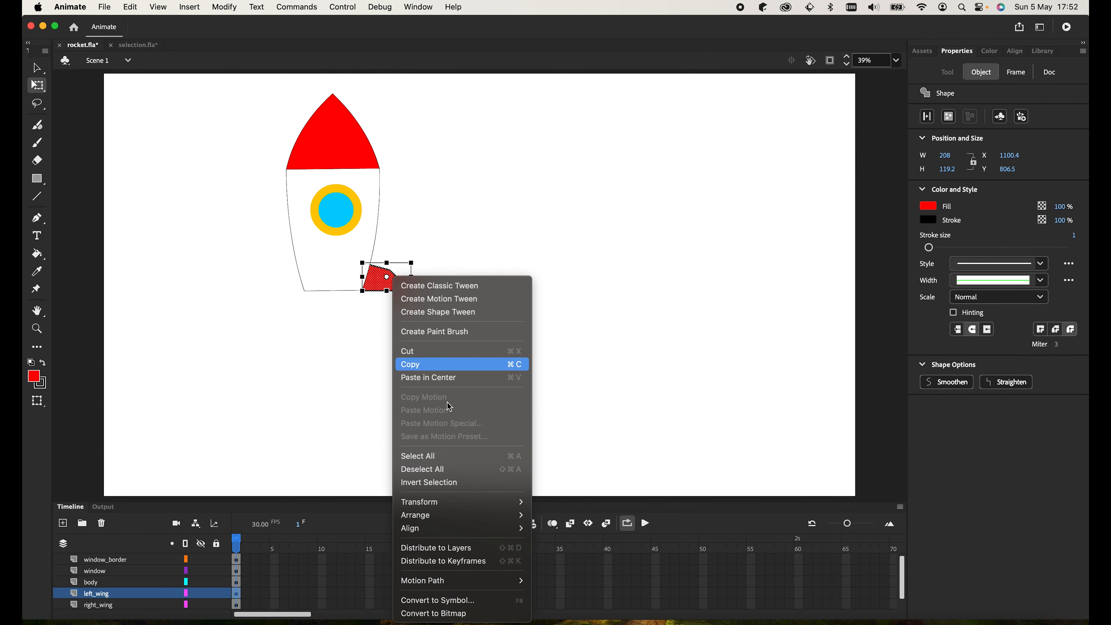
pyautogui.moveTo(494, 504)
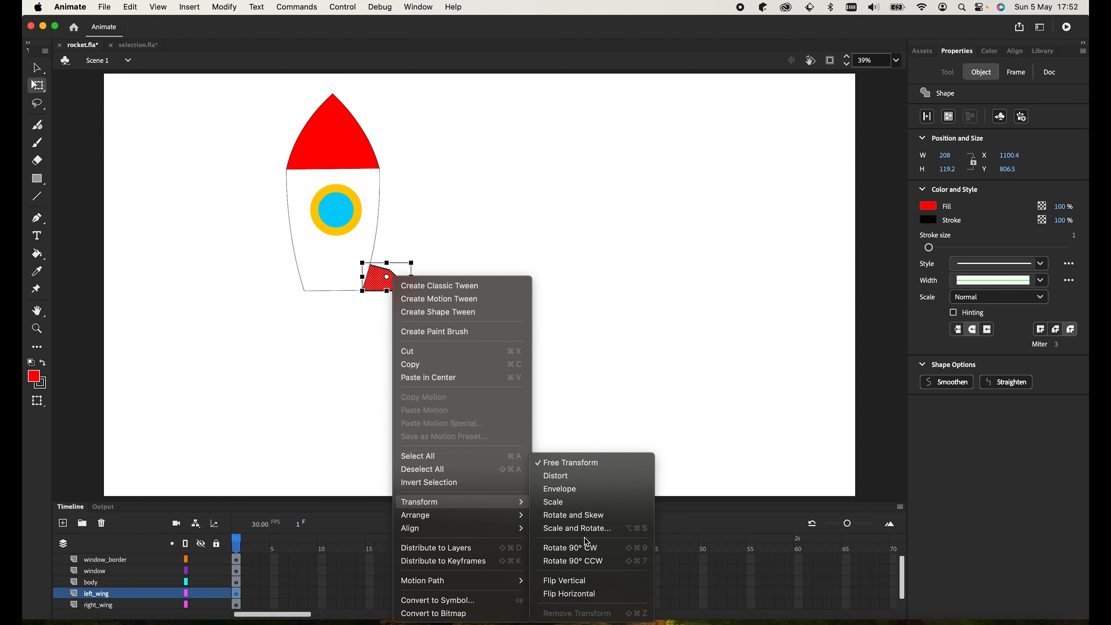
pyautogui.click(588, 595)
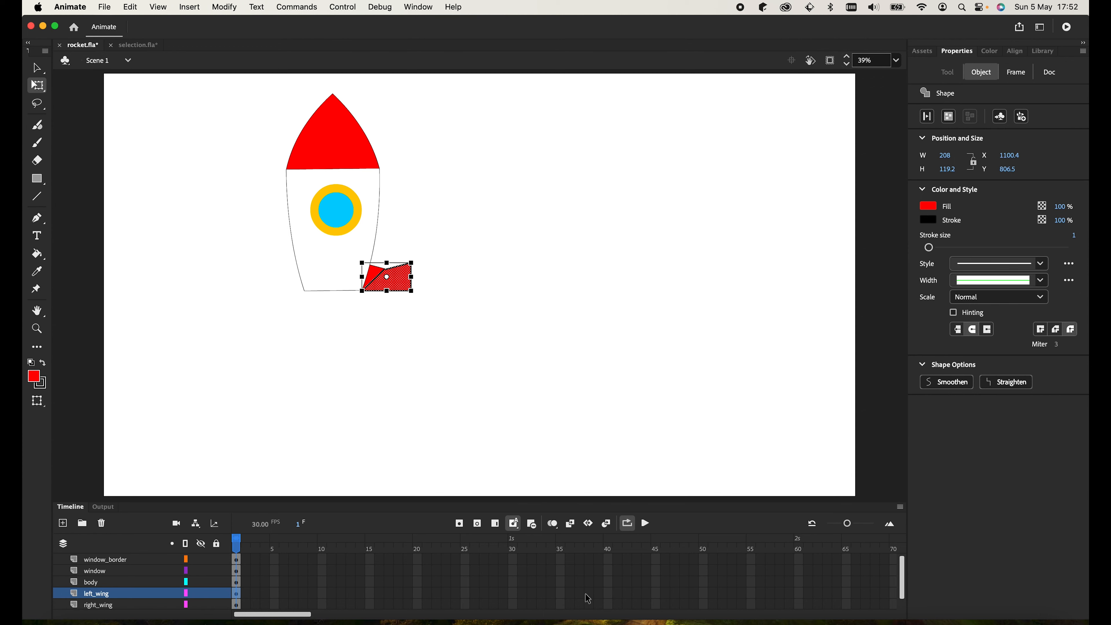
pyautogui.moveTo(393, 286); pyautogui.dragTo(291, 290)
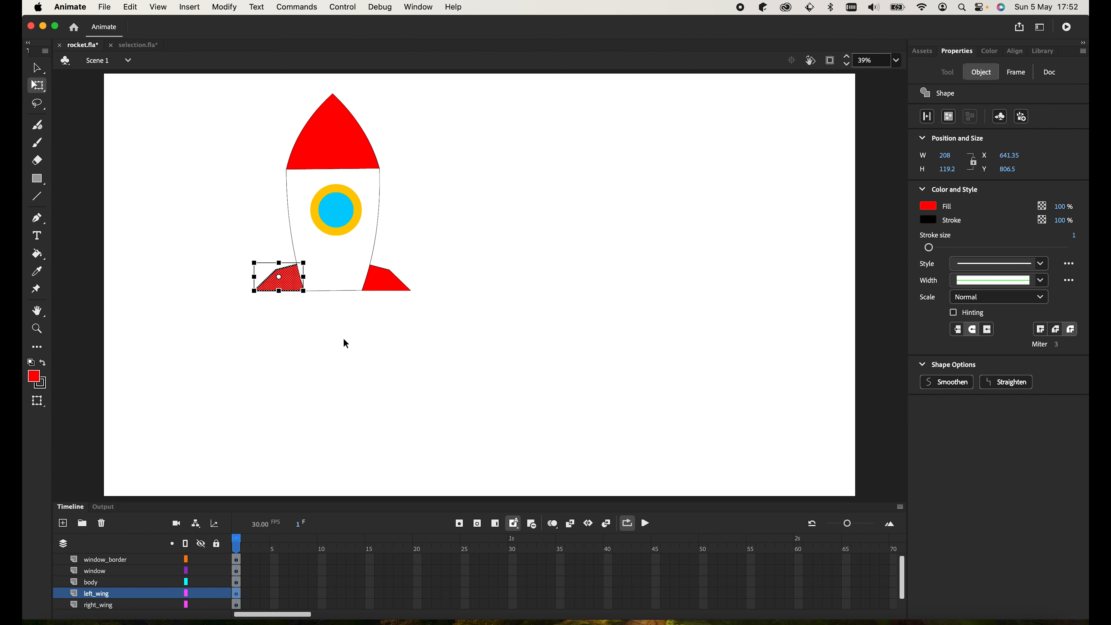
pyautogui.click(345, 341)
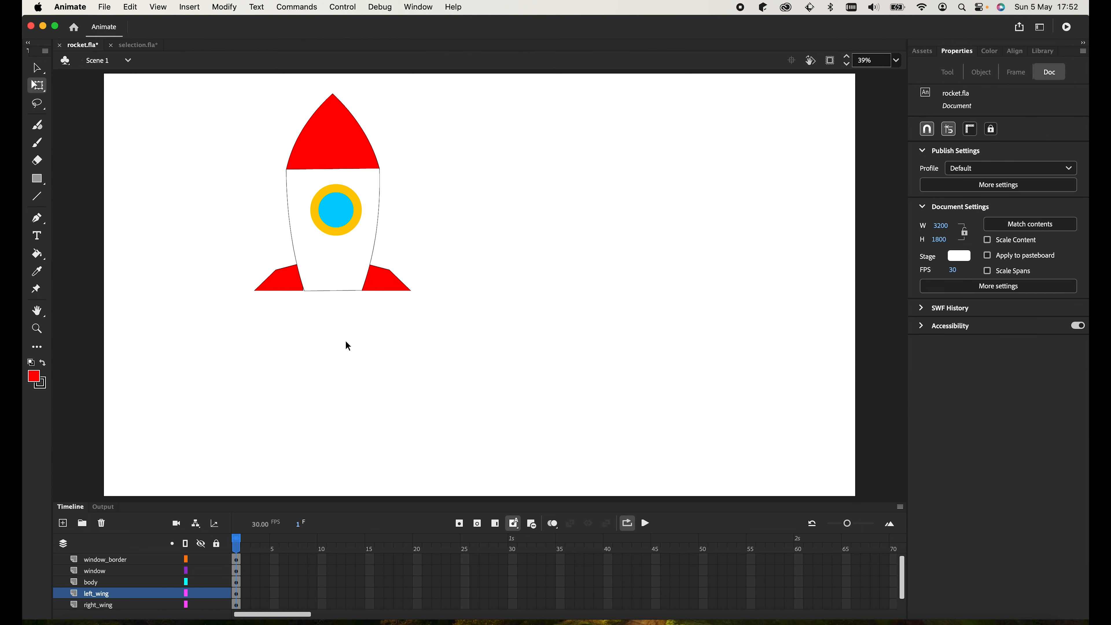
# Add a new layer, place it below the right_wing layer and name it fuel
pyautogui.click(63, 523)
pyautogui.click(94, 593)
pyautogui.scroll(-1, 100, 613)
pyautogui.moveTo(99, 618); pyautogui.dragTo(101, 619)
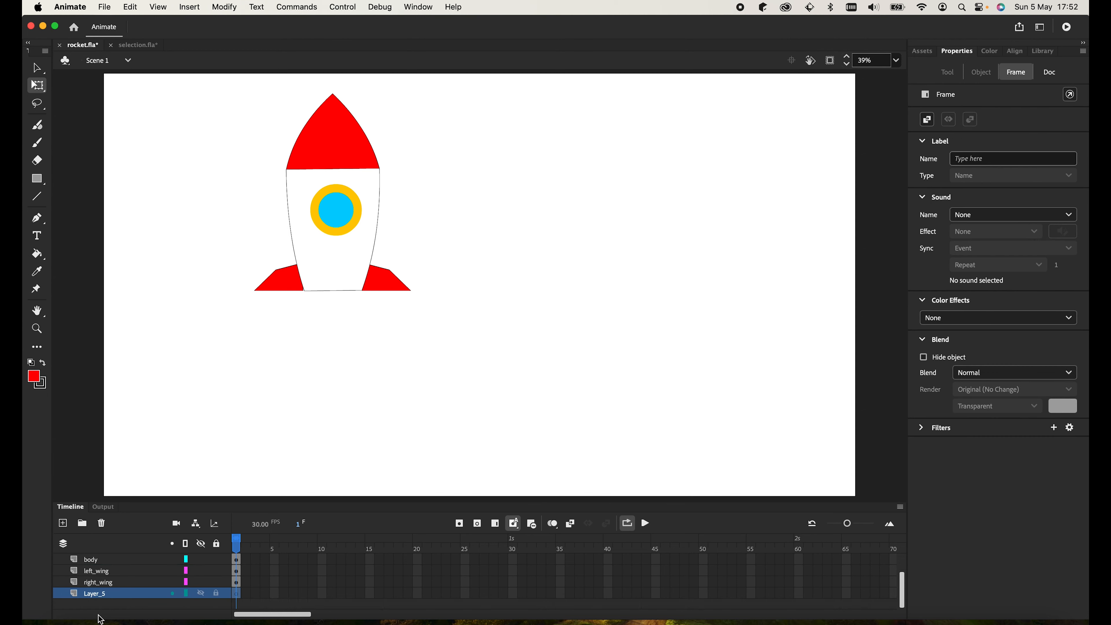
pyautogui.doubleClick(95, 594)
pyautogui.write('fue')
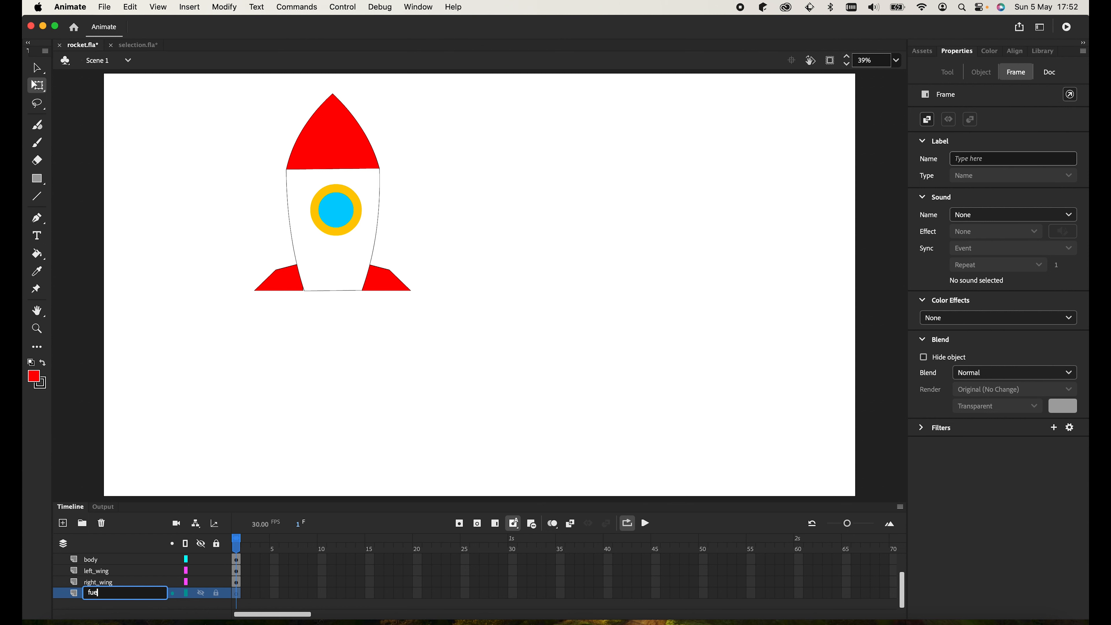
pyautogui.write('l')
pyautogui.press('Return')
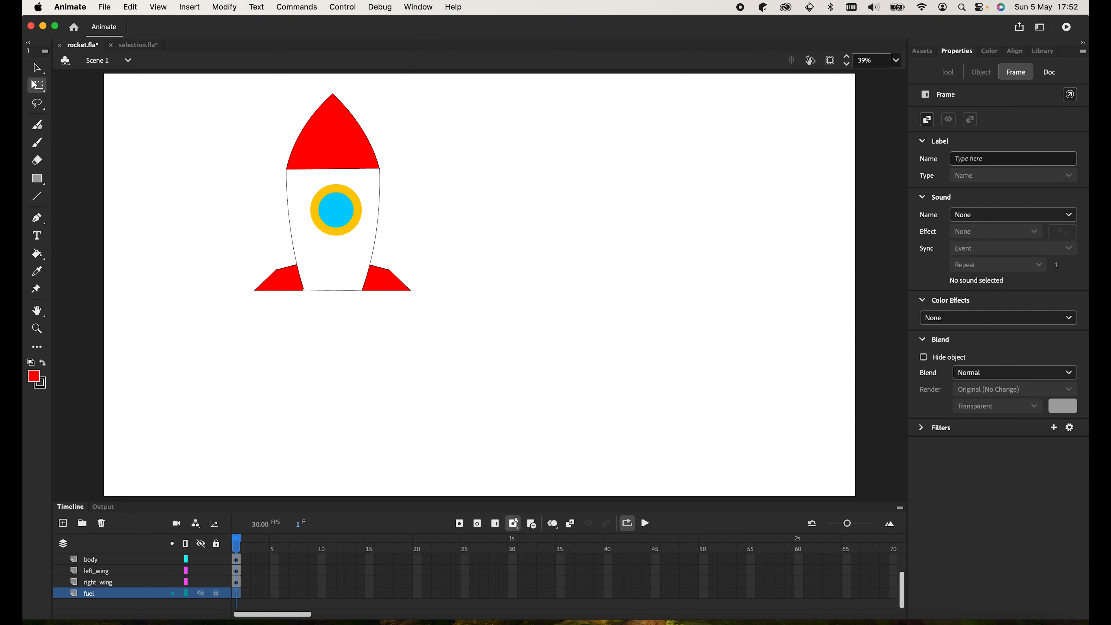
# Draw a closed zigzag flame outline with the Pen tool on the fuel layer, spanning the bottom edge of the rocket body
pyautogui.press('v')
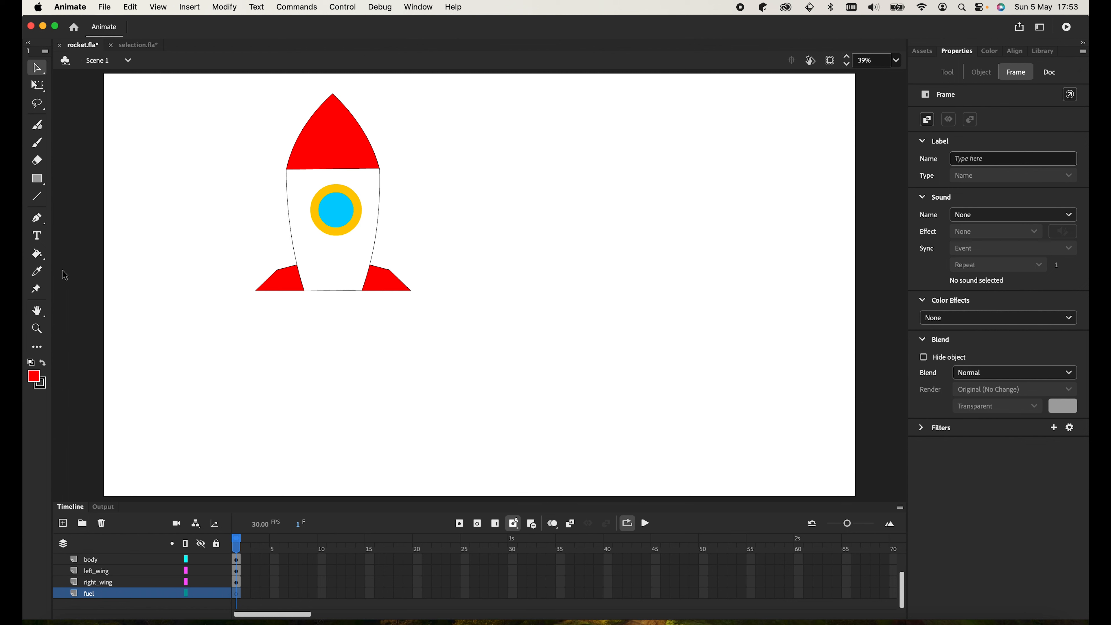
pyautogui.click(37, 218)
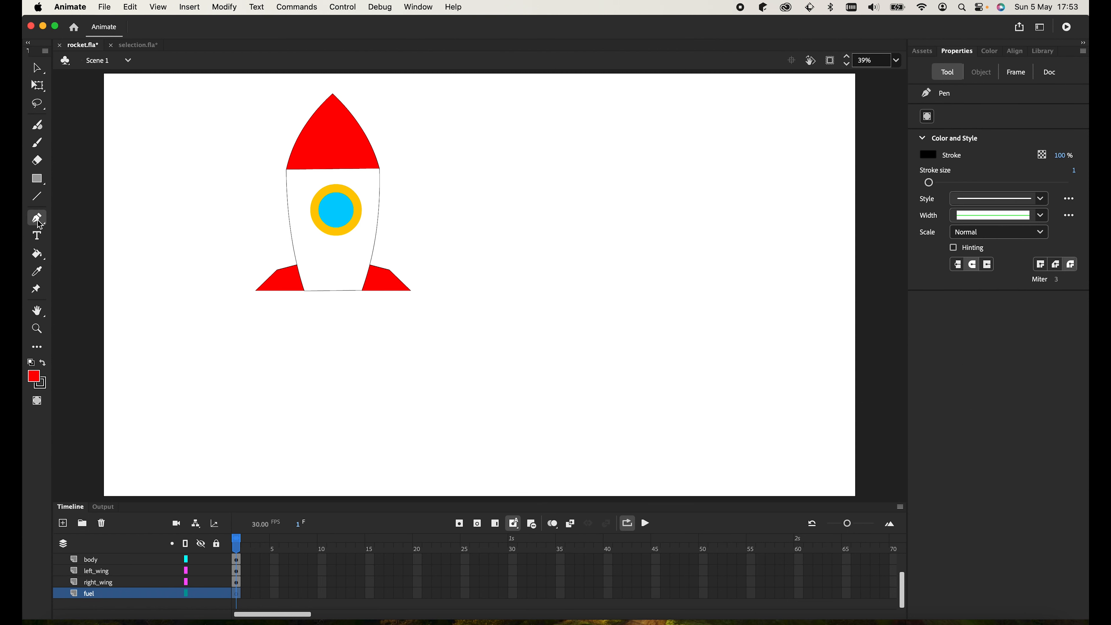
pyautogui.click(304, 289)
pyautogui.click(305, 320)
pyautogui.click(318, 331)
pyautogui.click(332, 343)
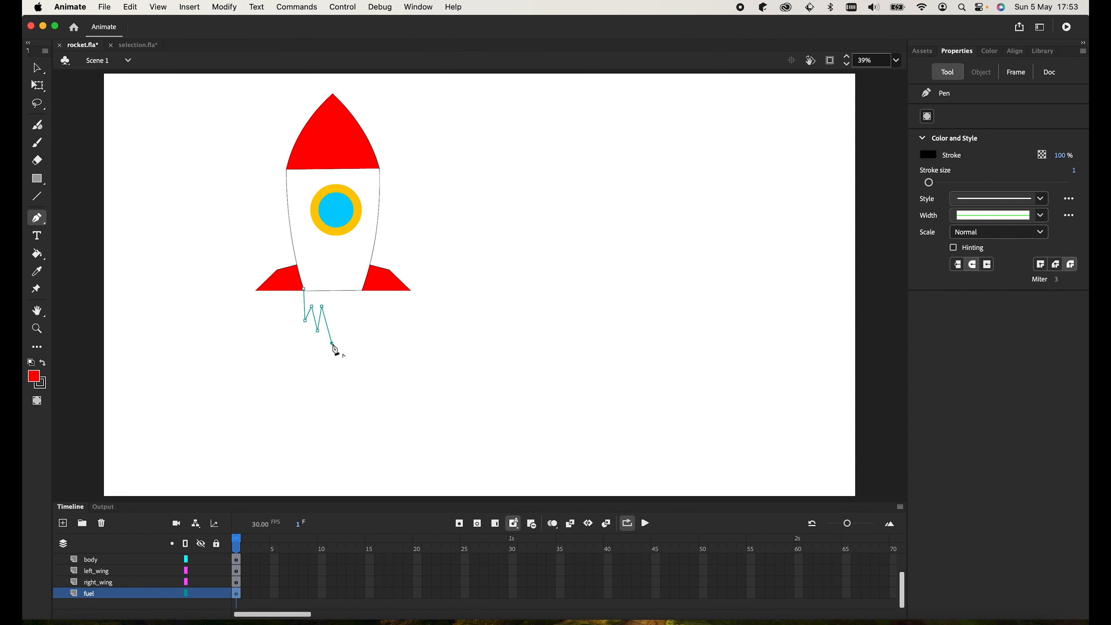
pyautogui.click(336, 307)
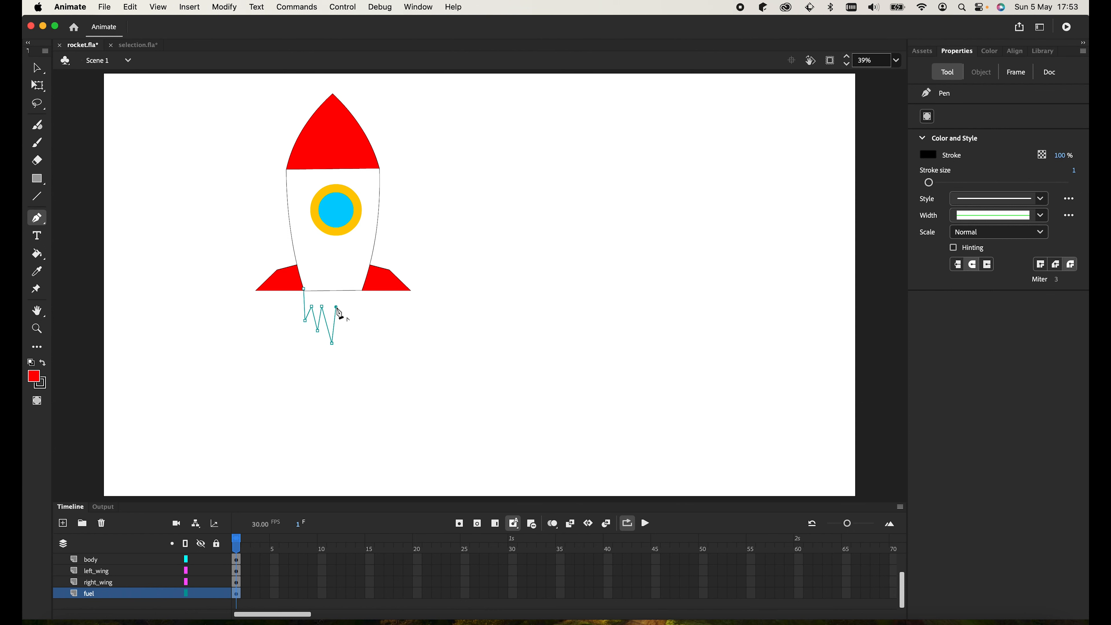
pyautogui.click(346, 330)
pyautogui.click(362, 290)
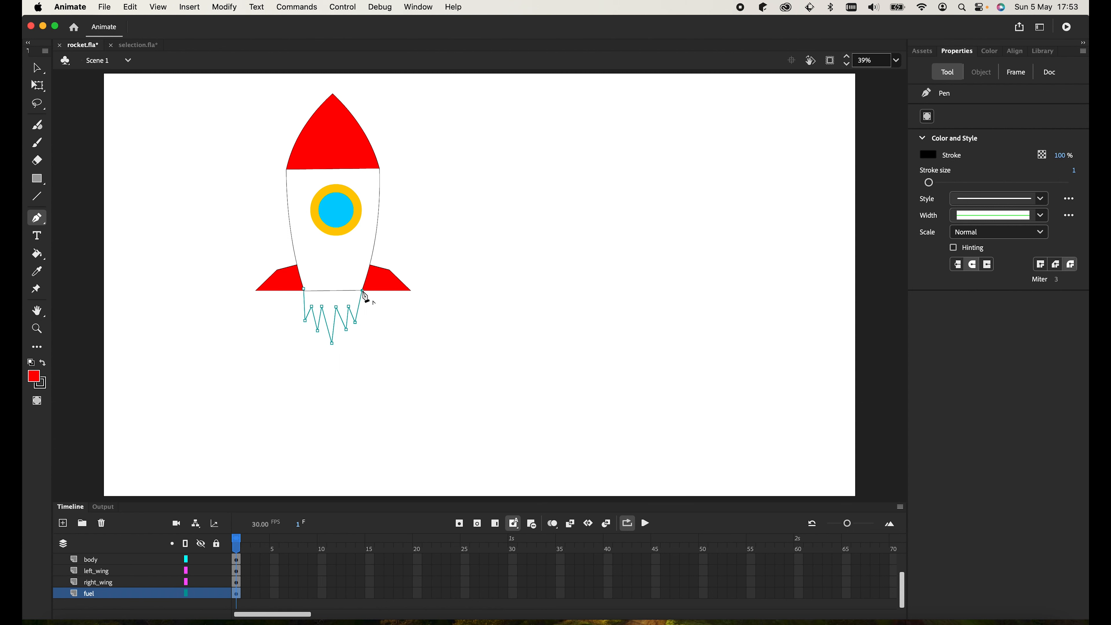
pyautogui.click(304, 290)
# Fill the flame outline with red and bend its straight edges into rounded flame tongues
pyautogui.click(37, 254)
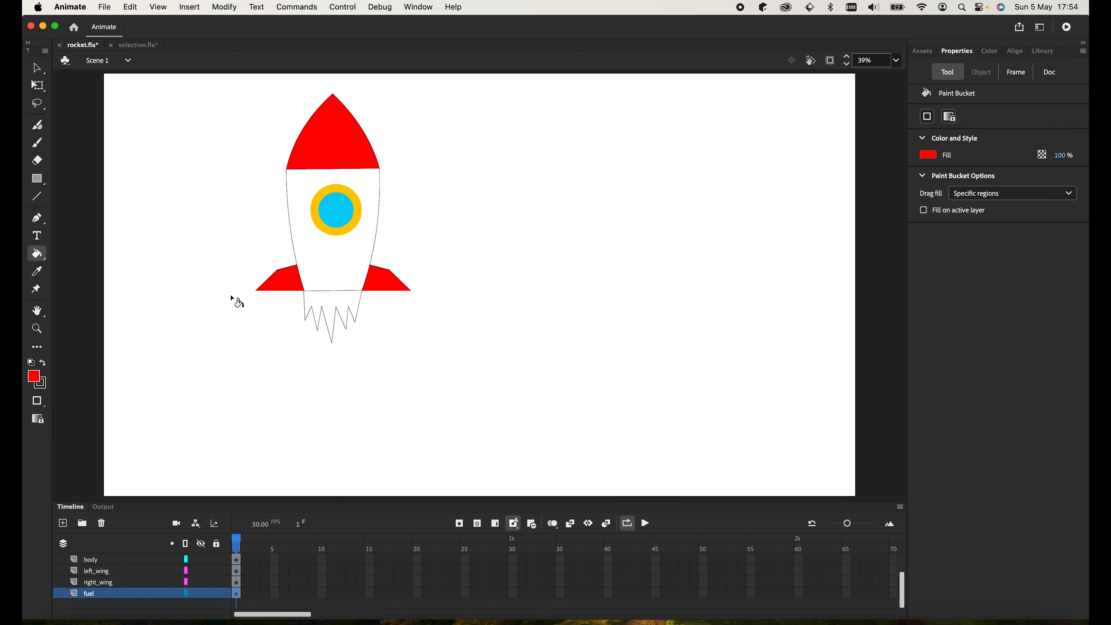
pyautogui.click(313, 300)
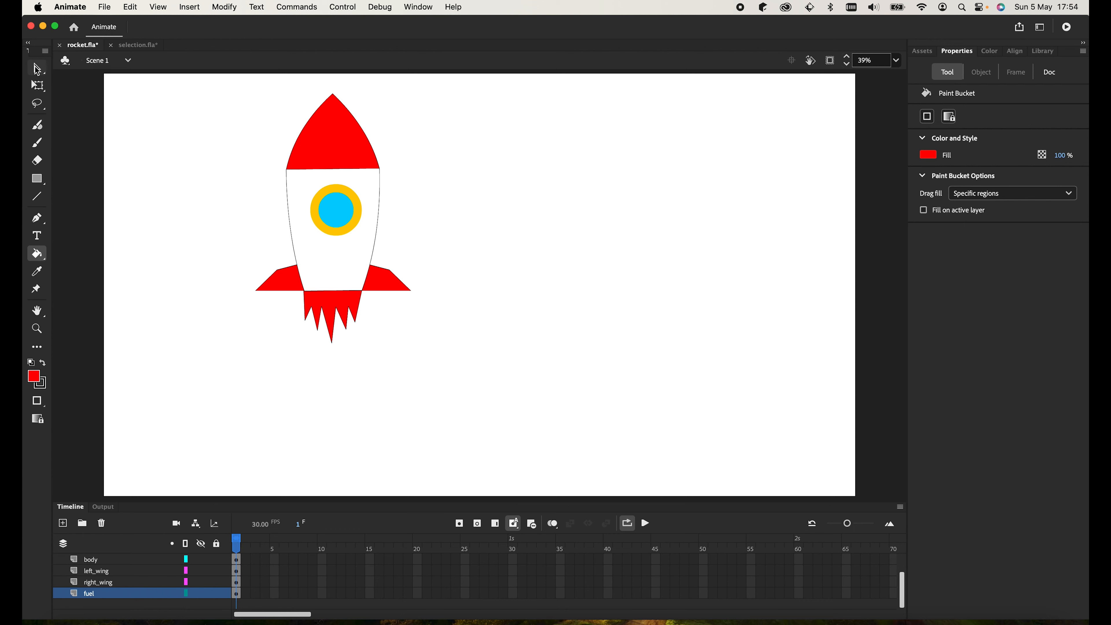
pyautogui.click(37, 68)
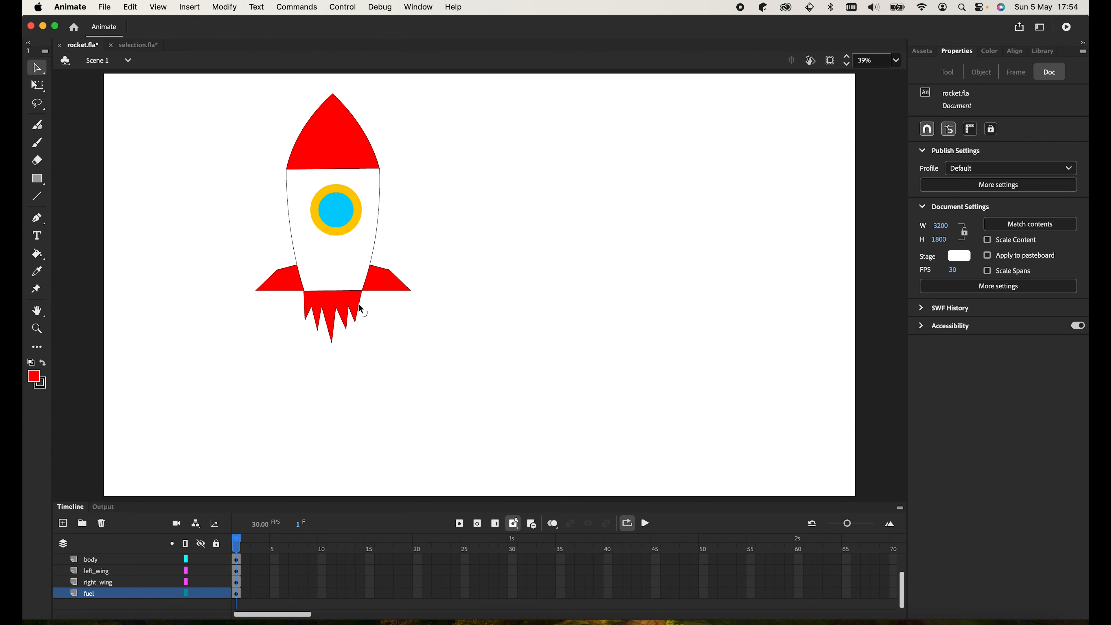
pyautogui.moveTo(363, 309); pyautogui.dragTo(301, 310)
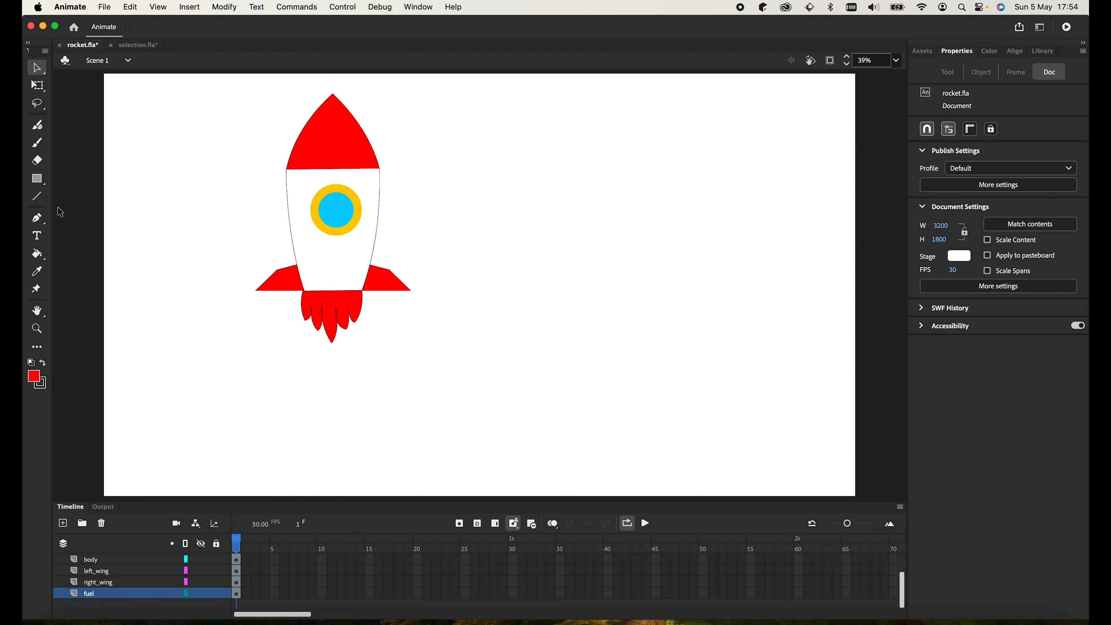
# Stretch the red flame vertically with Free Transform to a height of about 328 px
pyautogui.click(42, 90)
pyautogui.click(329, 305)
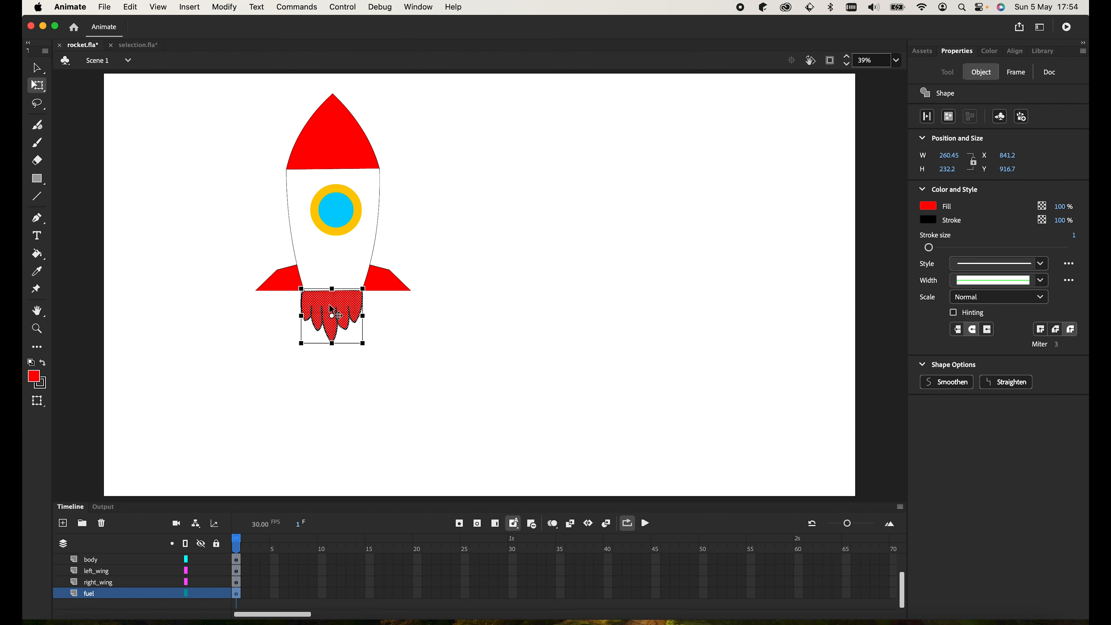
pyautogui.moveTo(333, 344); pyautogui.dragTo(333, 356)
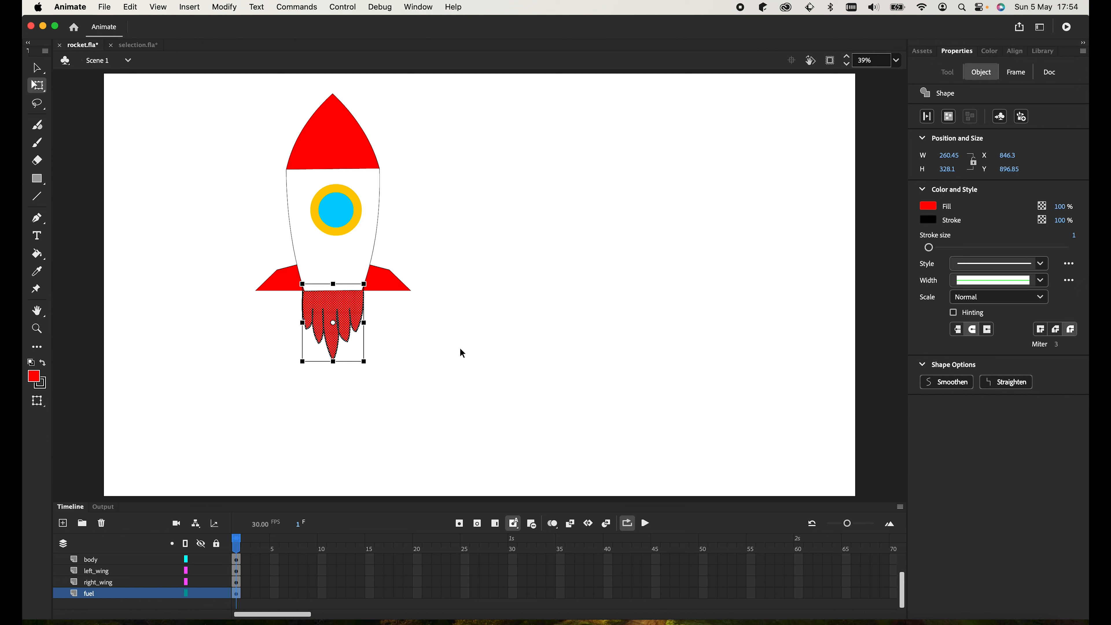
pyautogui.click(460, 348)
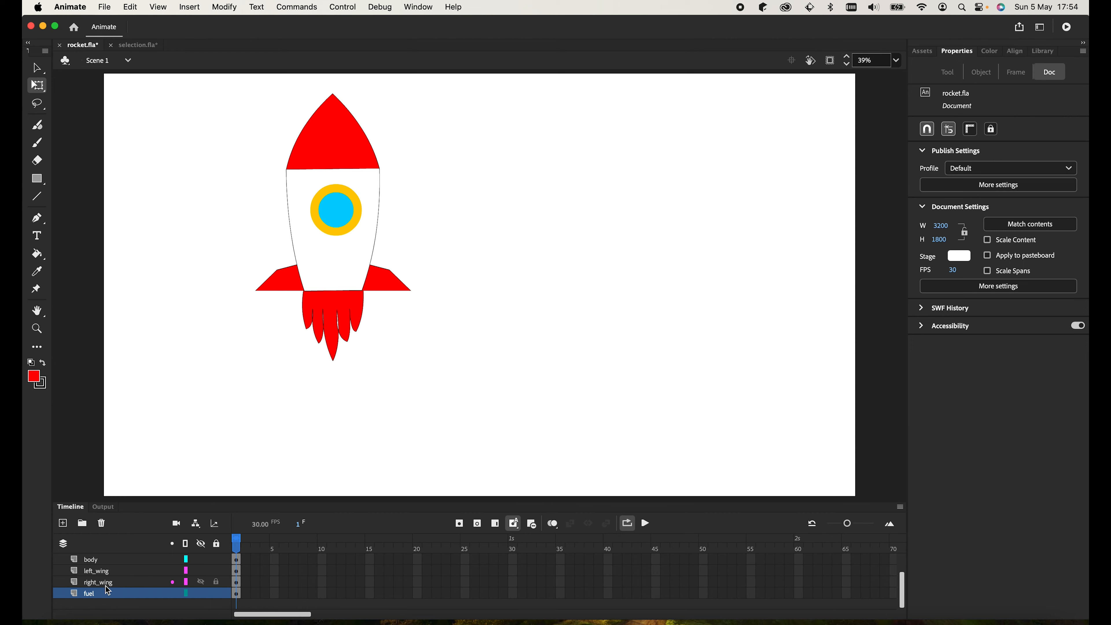
# Duplicate the fuel layer and turn the copy into a shorter orange flame about 251 px tall
pyautogui.rightClick(105, 596)
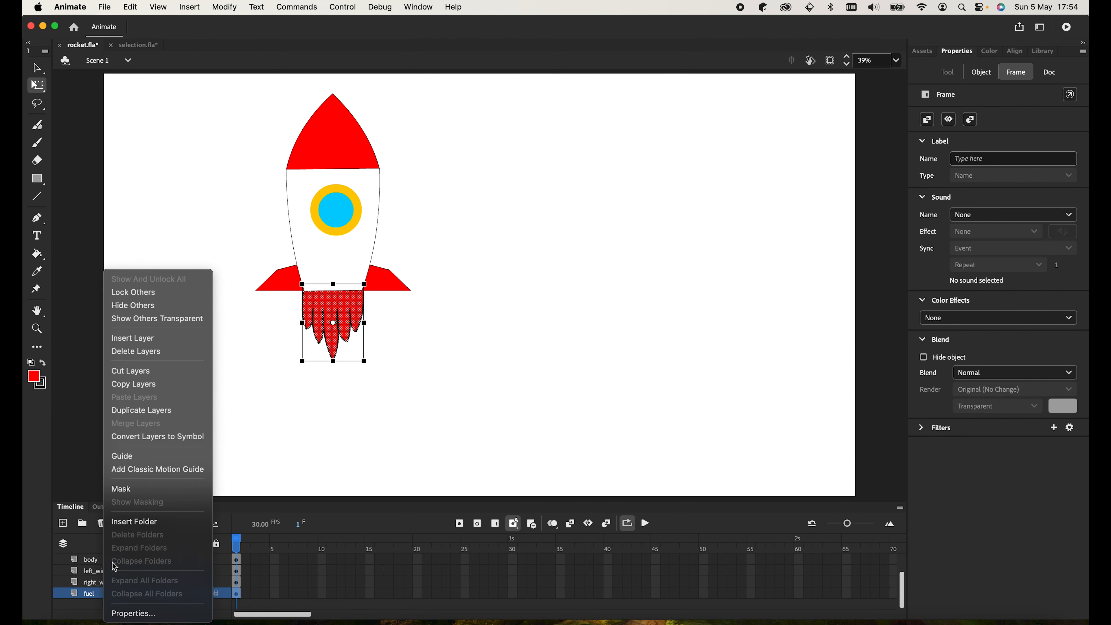
pyautogui.click(153, 410)
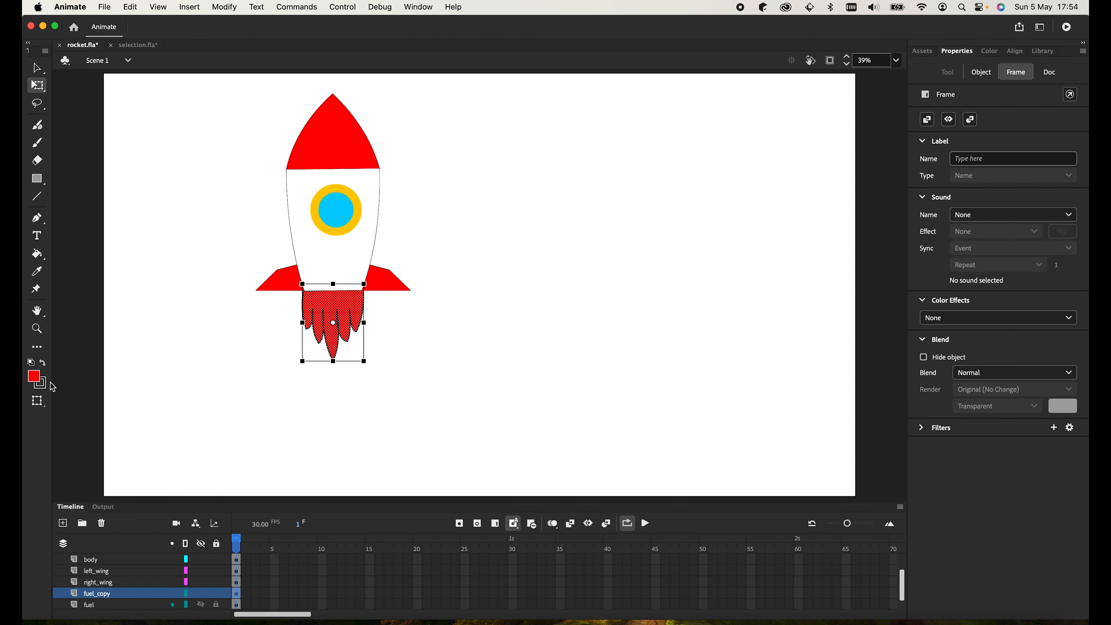
pyautogui.click(35, 378)
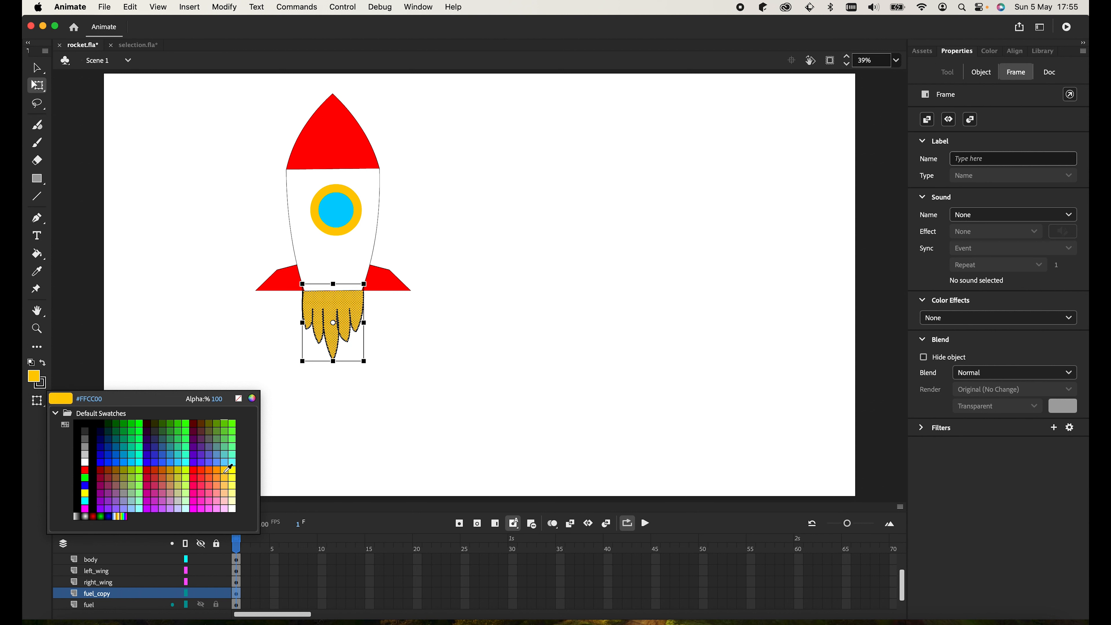
pyautogui.click(218, 470)
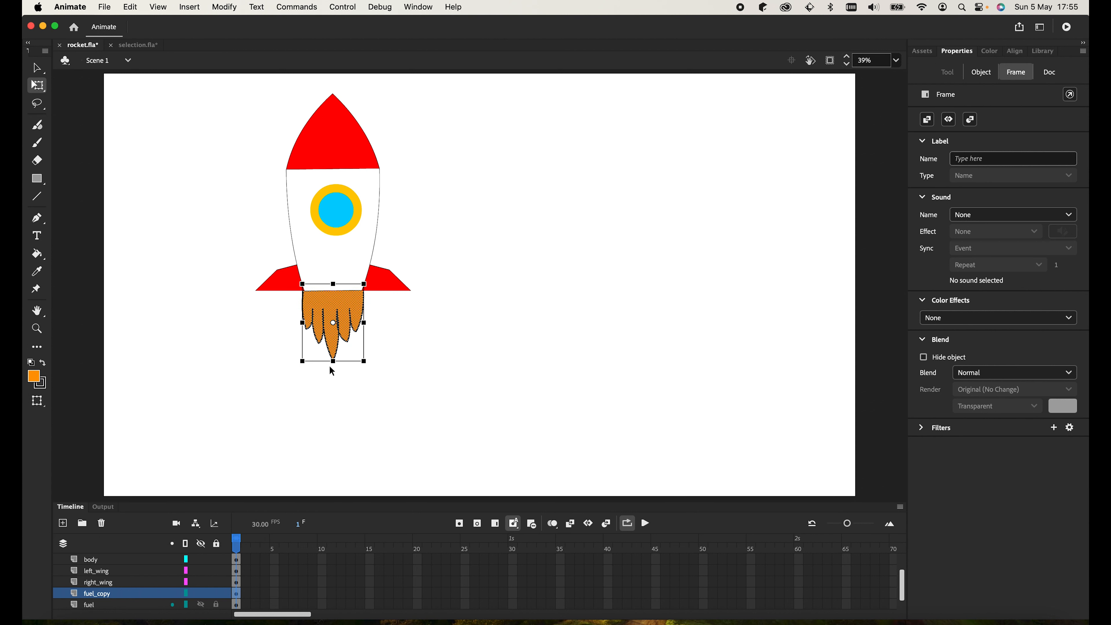
pyautogui.moveTo(333, 362); pyautogui.dragTo(333, 339)
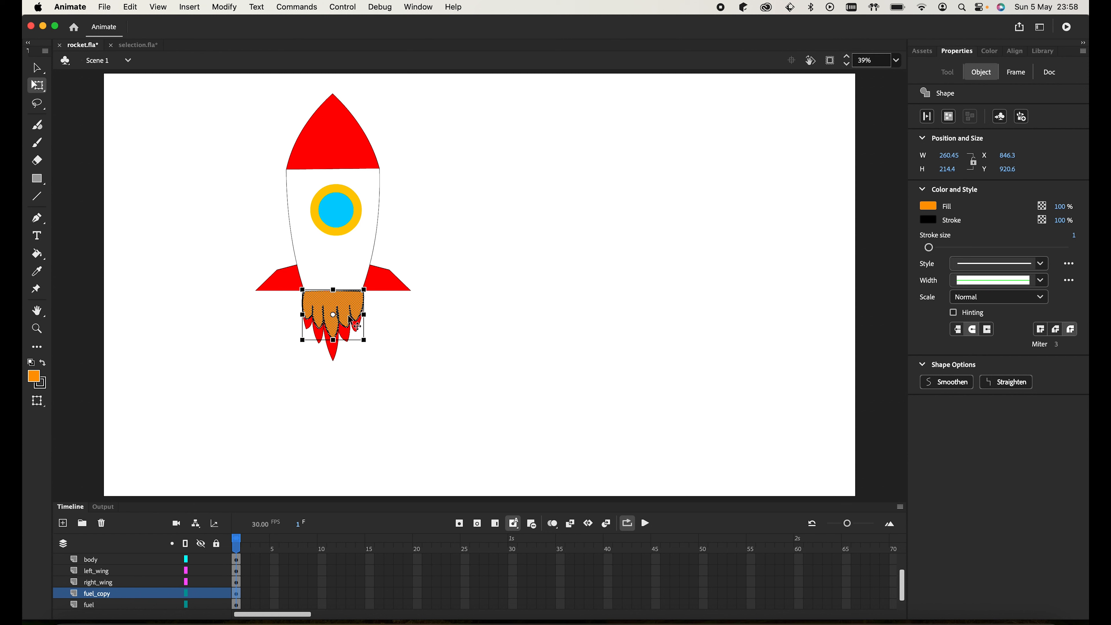
pyautogui.moveTo(332, 289); pyautogui.dragTo(333, 284)
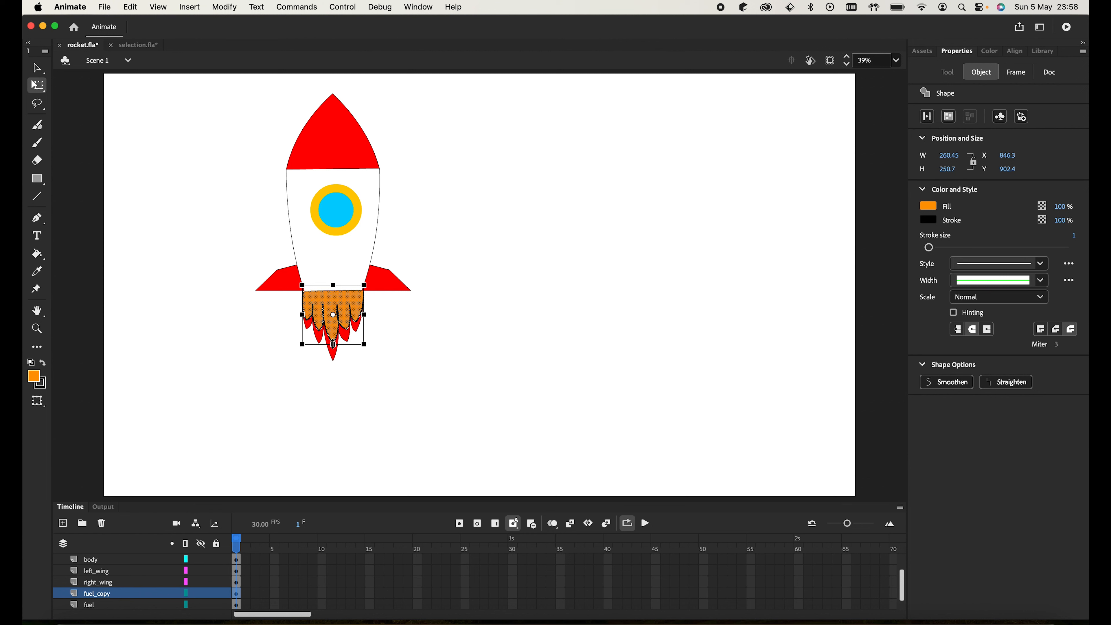
# Duplicate the fuel_copy layer and turn the new copy into an even shorter yellow flame under the rocket body
pyautogui.rightClick(105, 593)
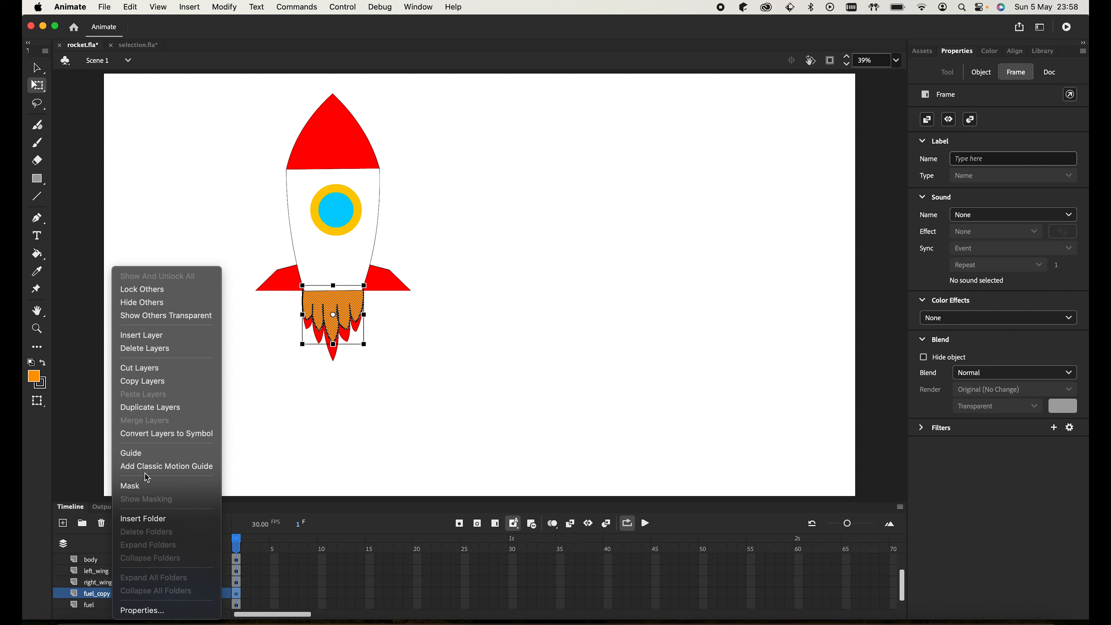
pyautogui.click(153, 407)
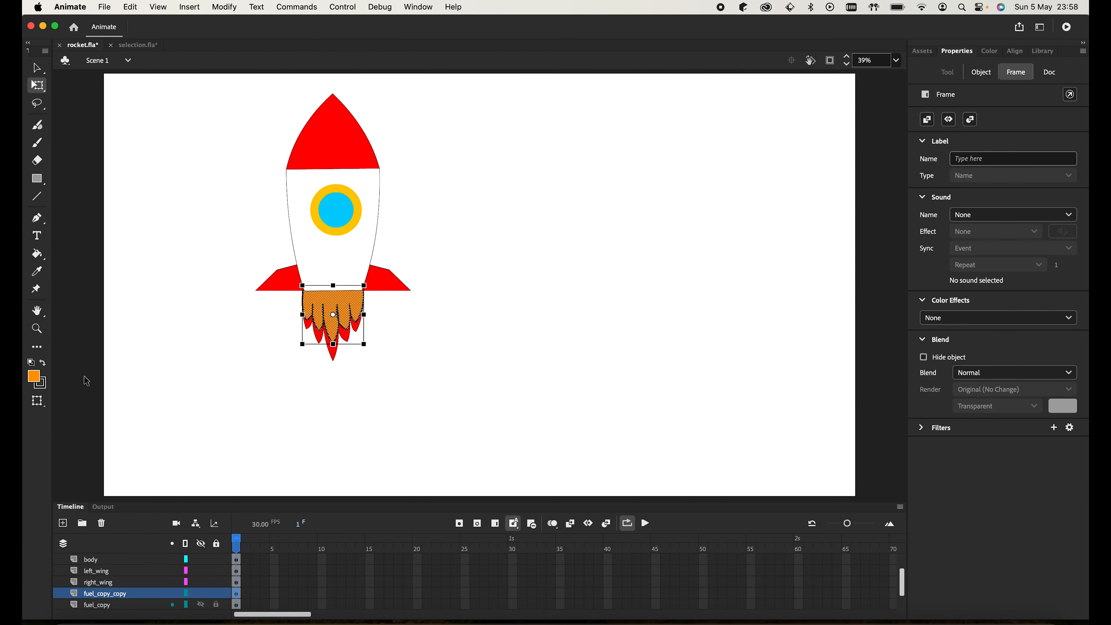
pyautogui.click(39, 382)
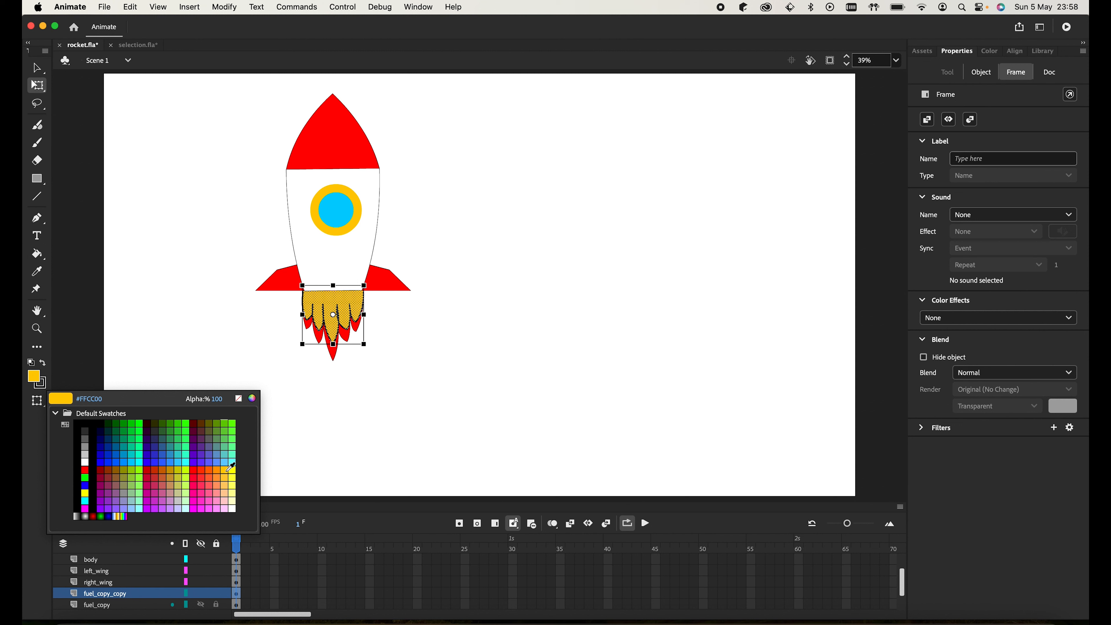
pyautogui.click(230, 471)
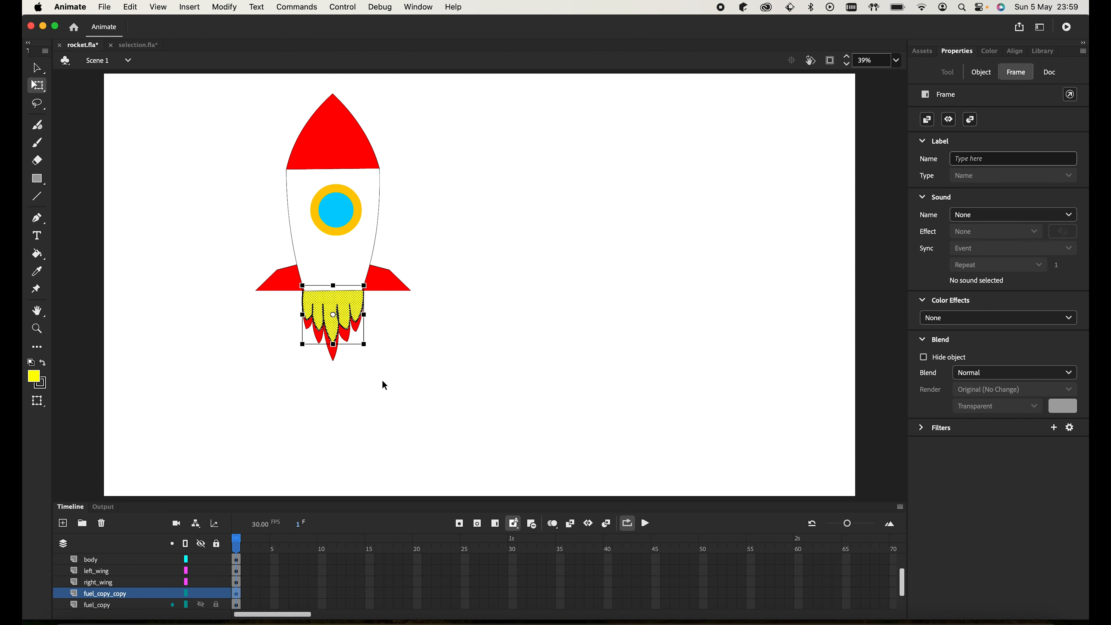
pyautogui.moveTo(364, 344); pyautogui.dragTo(341, 301)
pyautogui.click(447, 349)
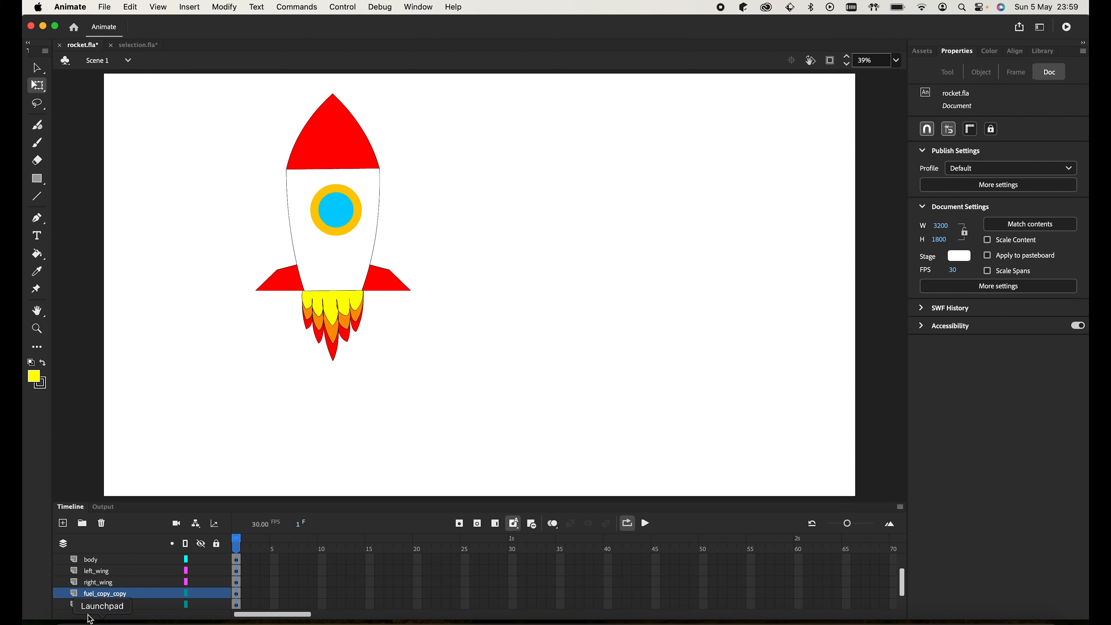
# Merge the fuel_copy_copy, fuel_copy and fuel layers into a single layer
pyautogui.click(111, 605)
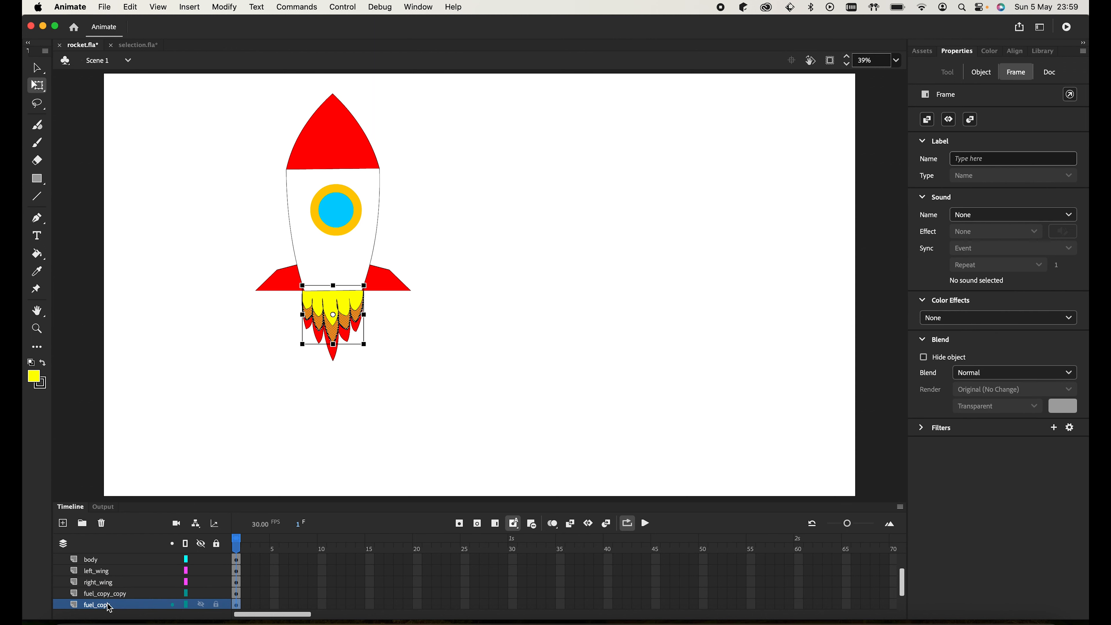
pyautogui.scroll(-2, 110, 600)
pyautogui.click(110, 572)
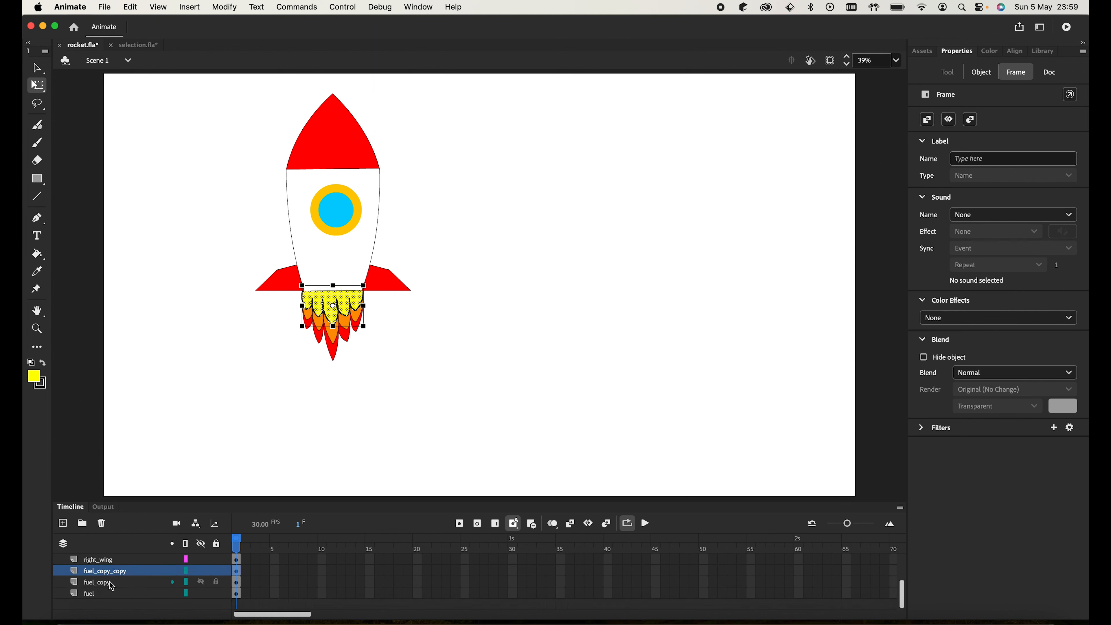
pyautogui.keyDown('shift'); pyautogui.click(111, 587); pyautogui.keyUp('shift')
pyautogui.keyDown('shift'); pyautogui.click(90, 595); pyautogui.keyUp('shift')
pyautogui.rightClick(90, 595)
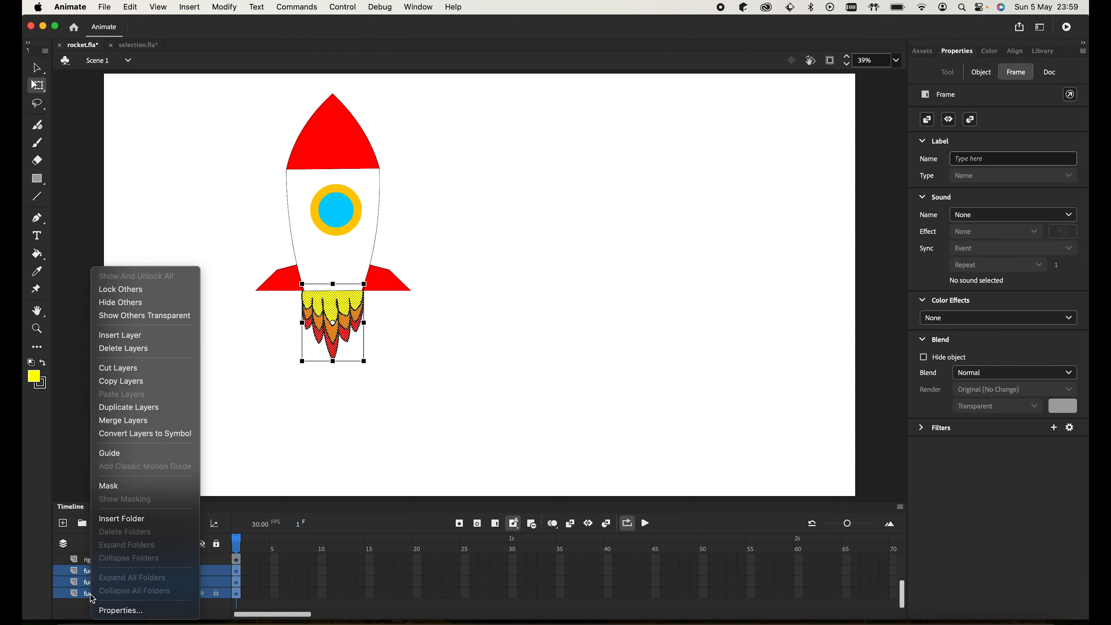
pyautogui.click(149, 420)
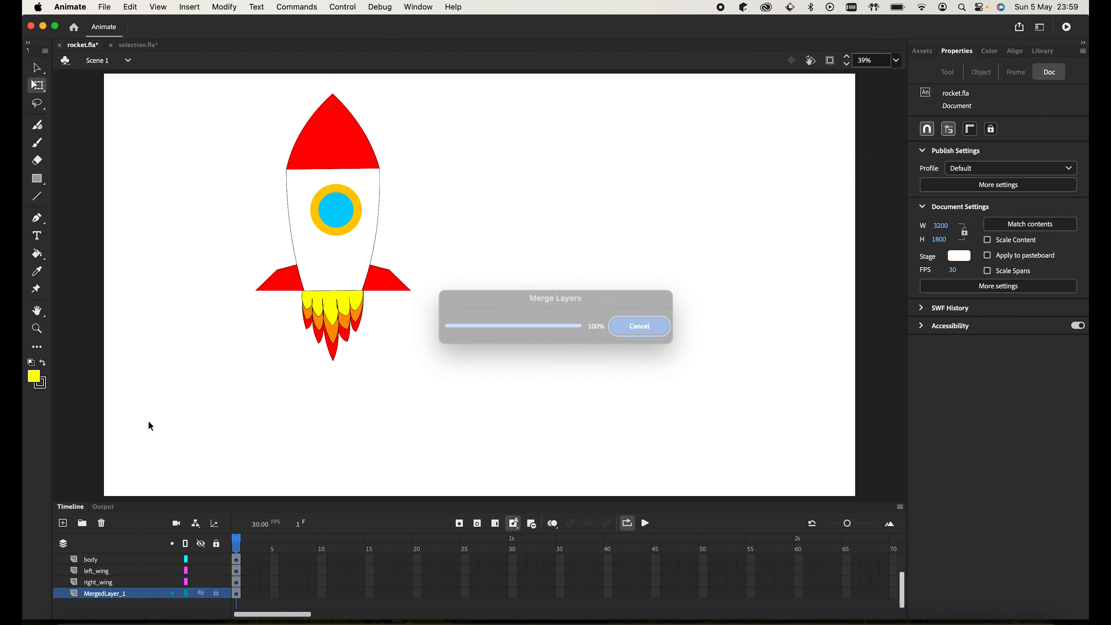
# Rename the merged flame layer as fuel
pyautogui.doubleClick(109, 593)
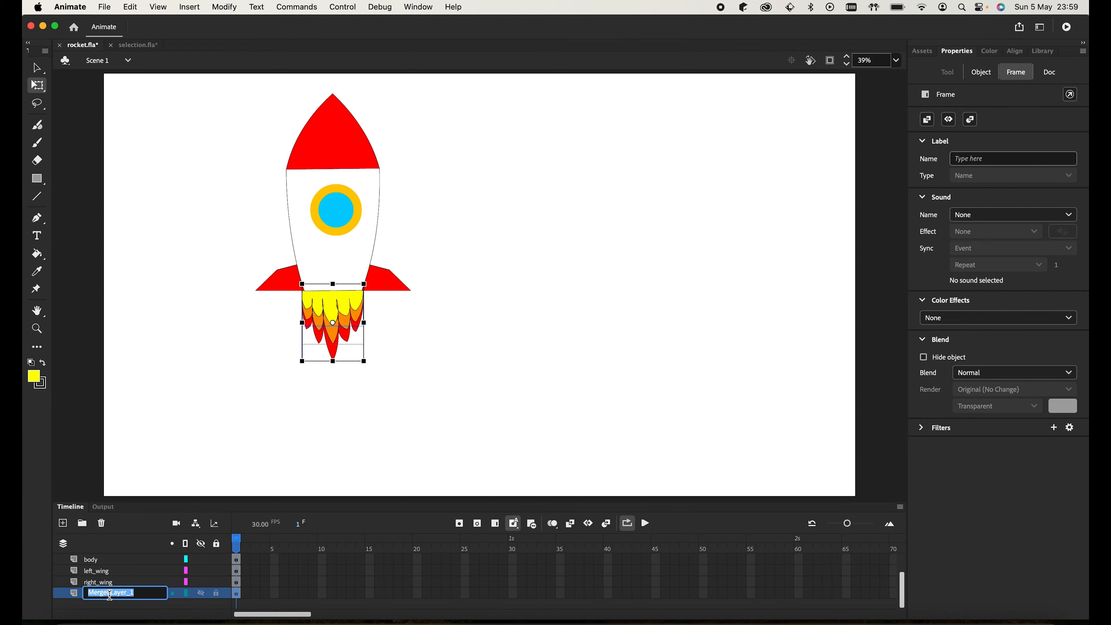
pyautogui.write('fuel')
pyautogui.click(482, 406)
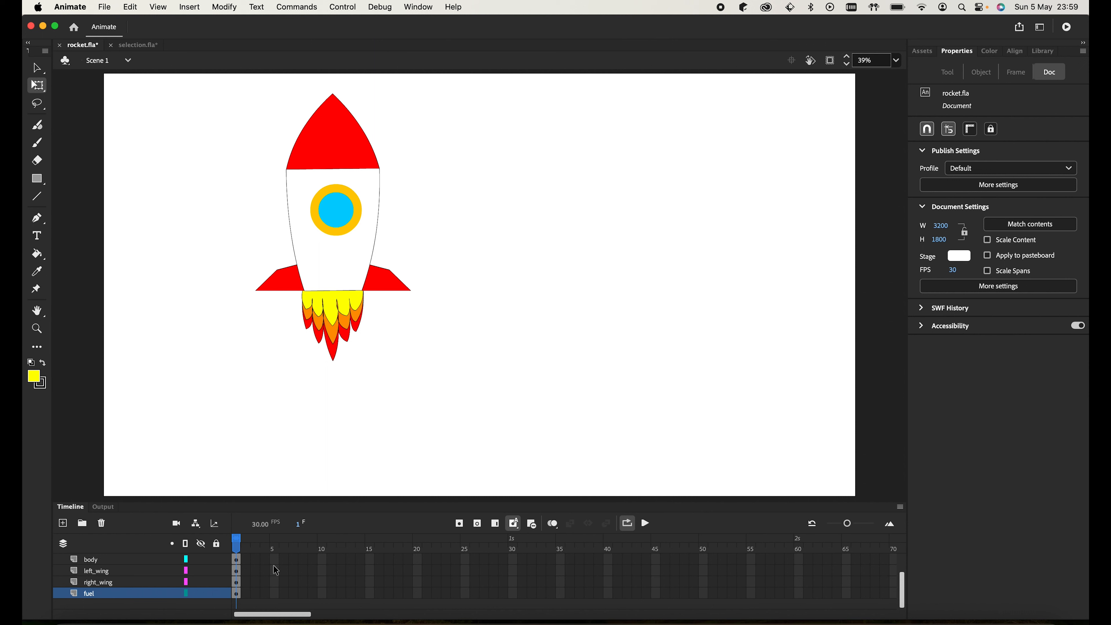
# Extend all layers to frame 120 with inserted frames, and select frame 113 of the fuel layer
pyautogui.scroll(2, 312, 569)
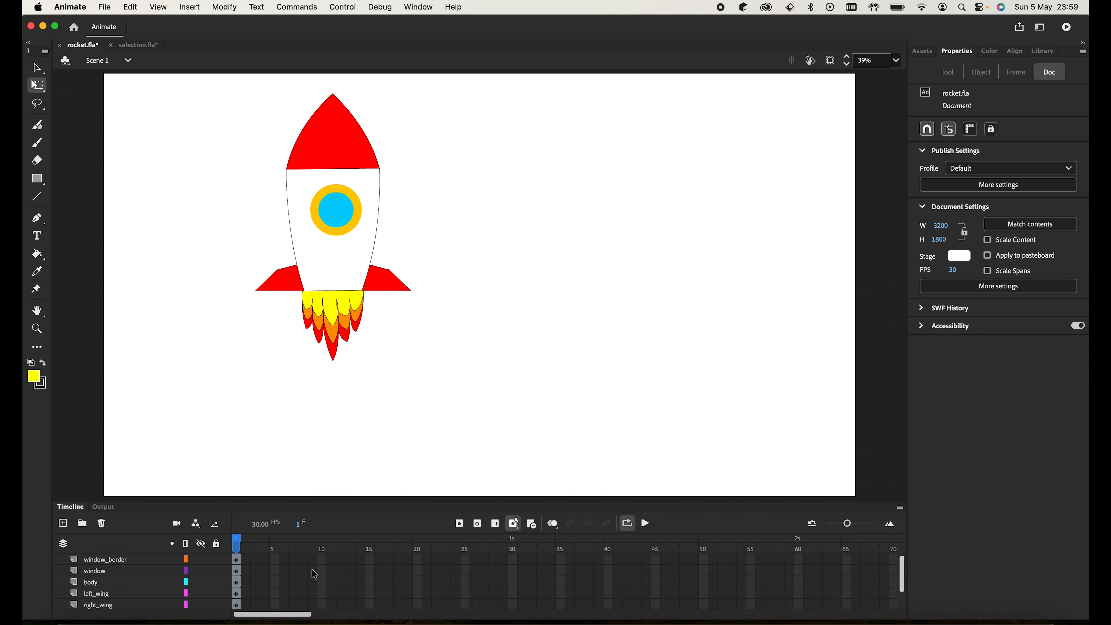
pyautogui.hscroll(8, 678, 570)
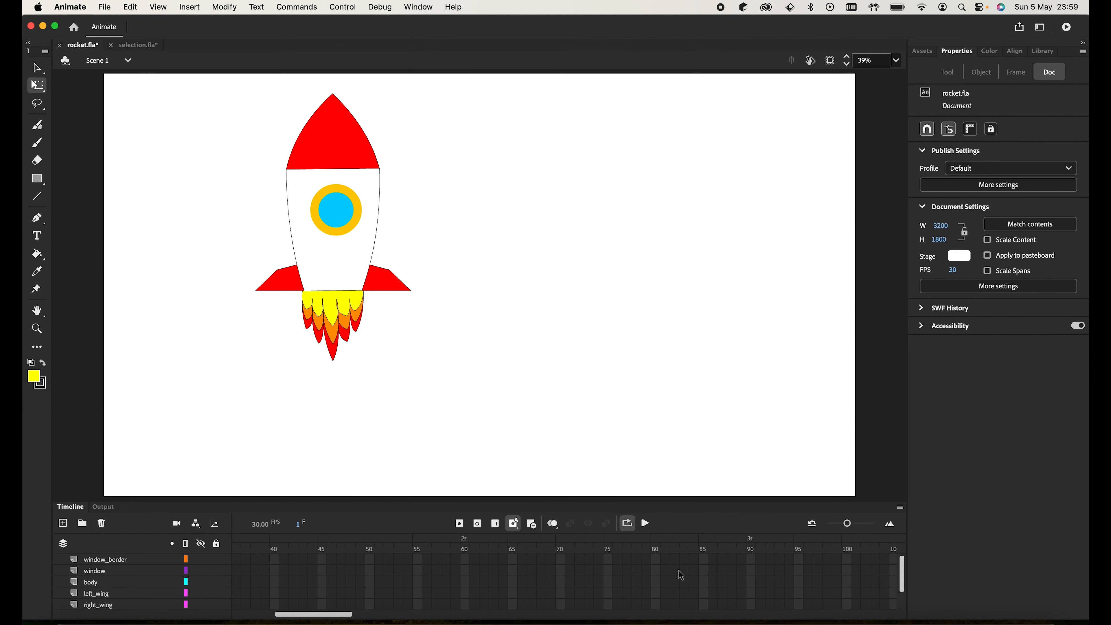
pyautogui.hscroll(2, 681, 575)
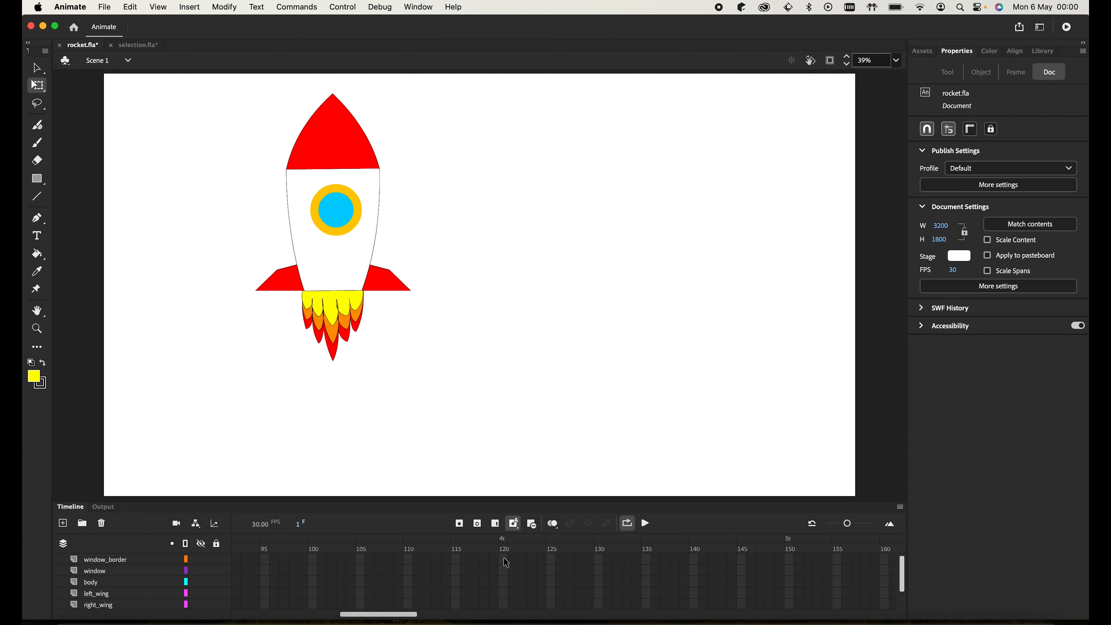
pyautogui.moveTo(505, 558); pyautogui.dragTo(501, 608)
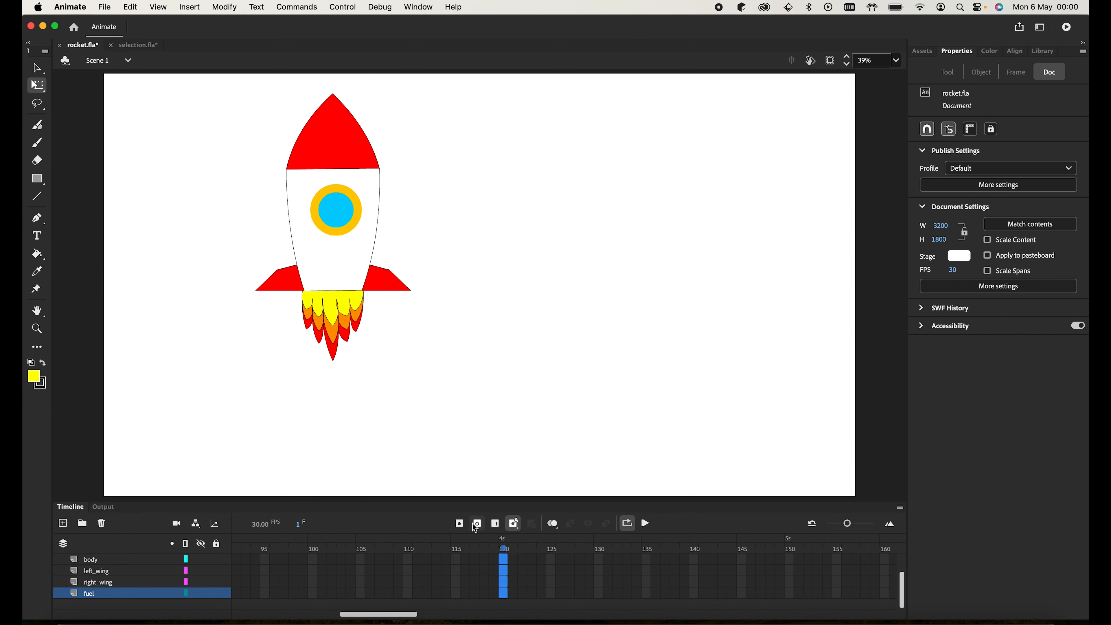
pyautogui.click(496, 523)
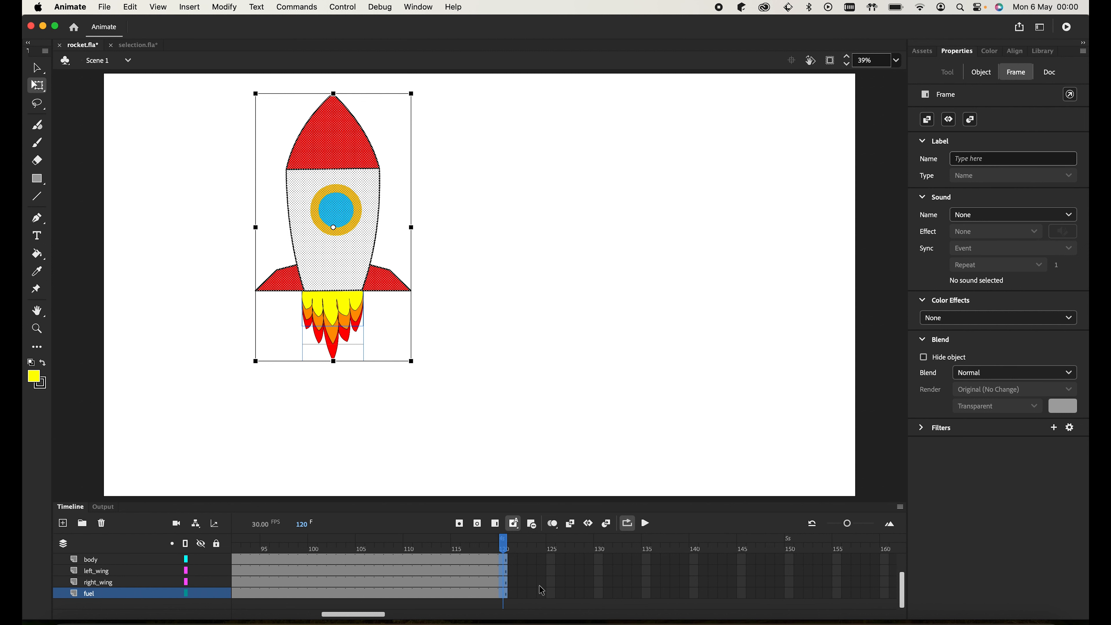
pyautogui.click(439, 592)
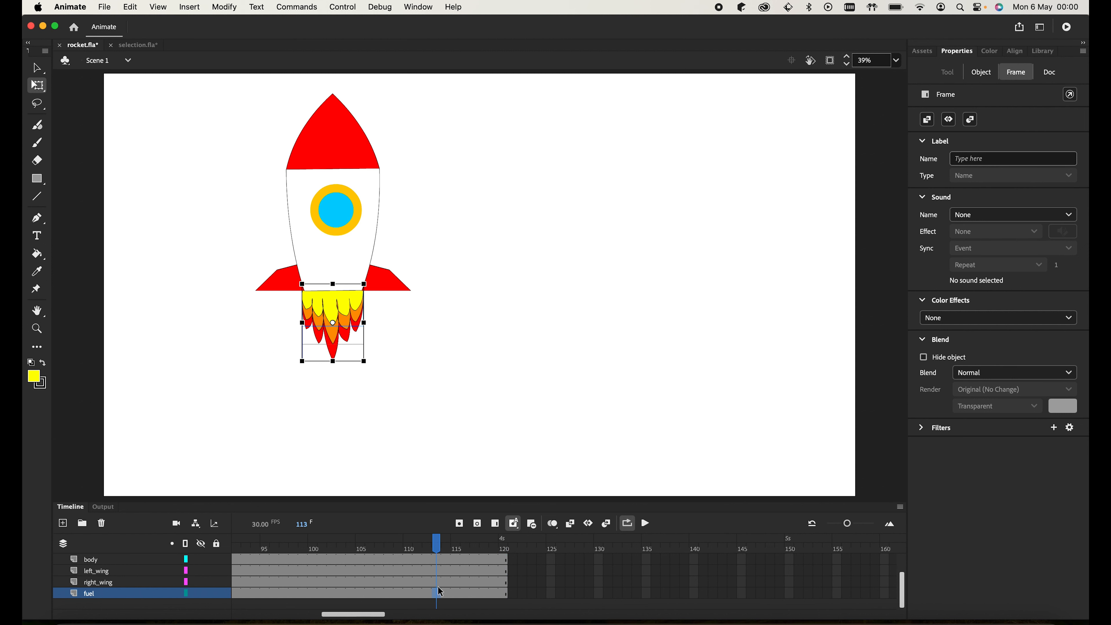
# Insert a keyframe at frame 10 of the fuel layer, shorten the flame there to about 257 px high, and compare it with frame 1
pyautogui.hscroll(-10, 440, 591)
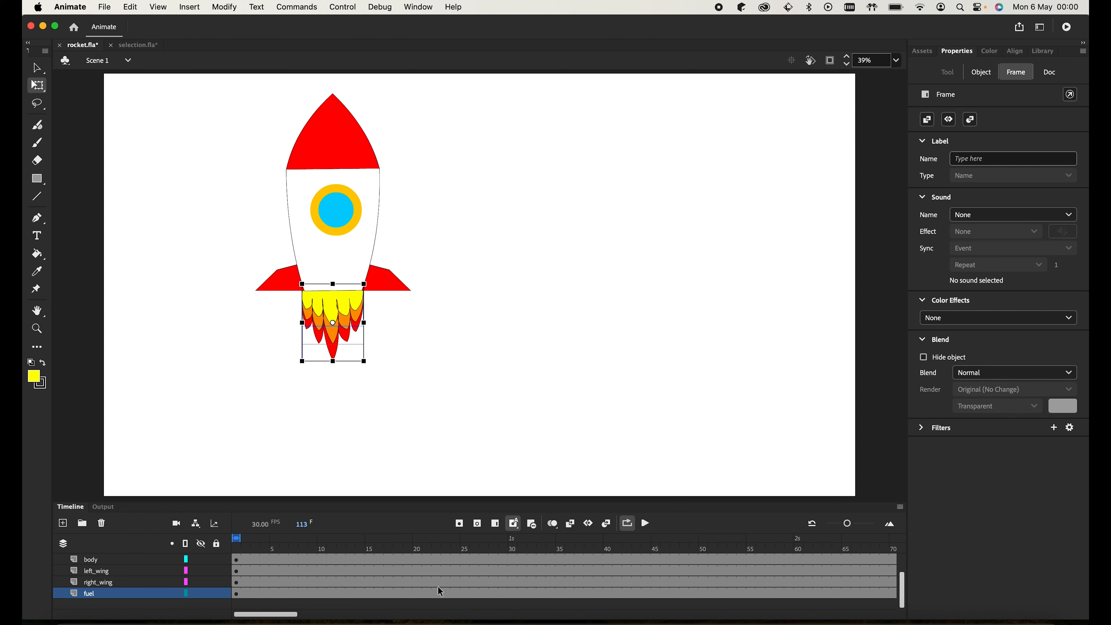
pyautogui.click(323, 594)
pyautogui.rightClick(323, 595)
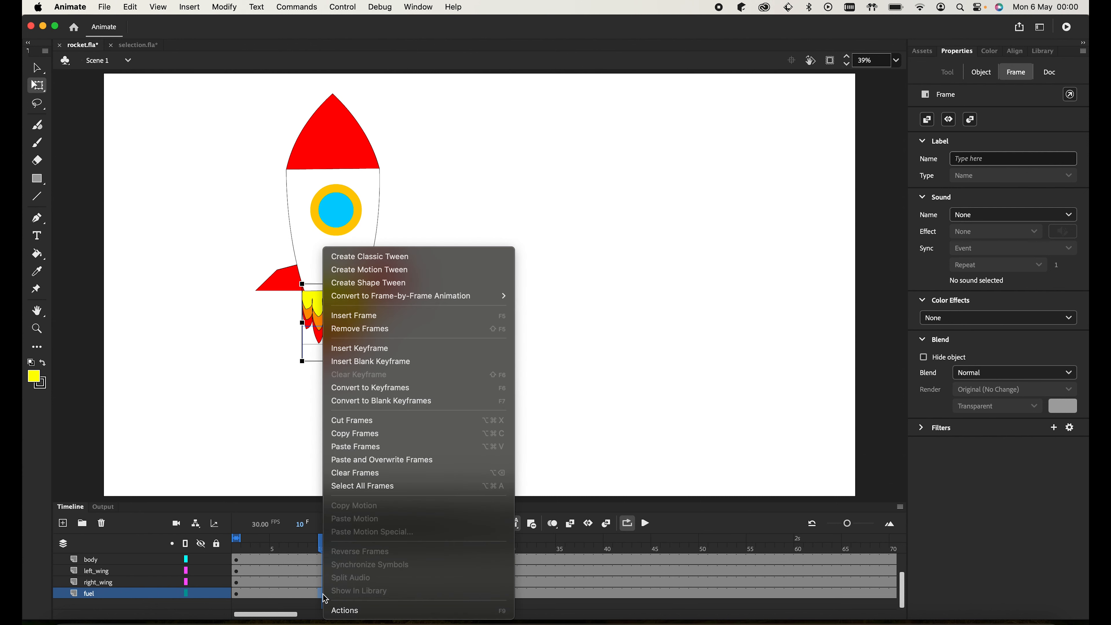
pyautogui.click(385, 348)
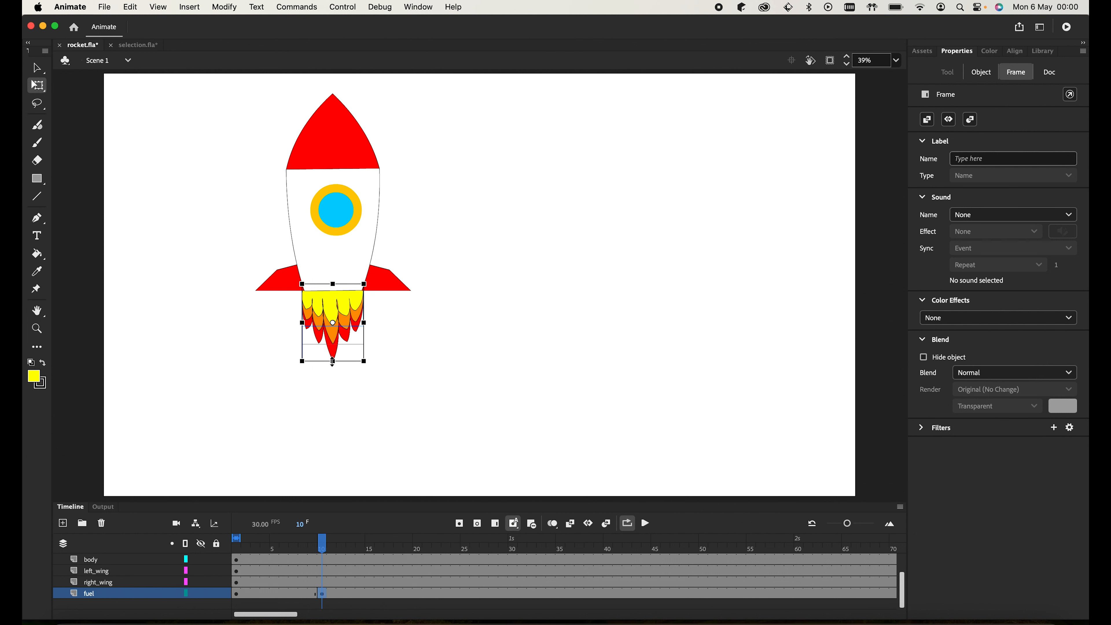
pyautogui.moveTo(333, 362); pyautogui.dragTo(332, 347)
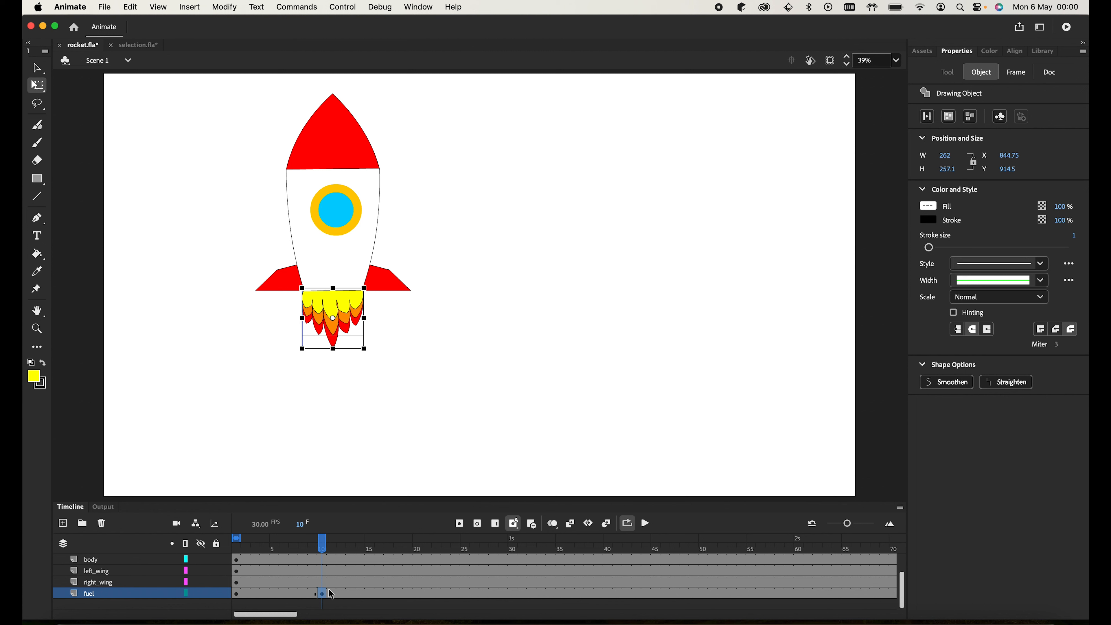
pyautogui.click(236, 594)
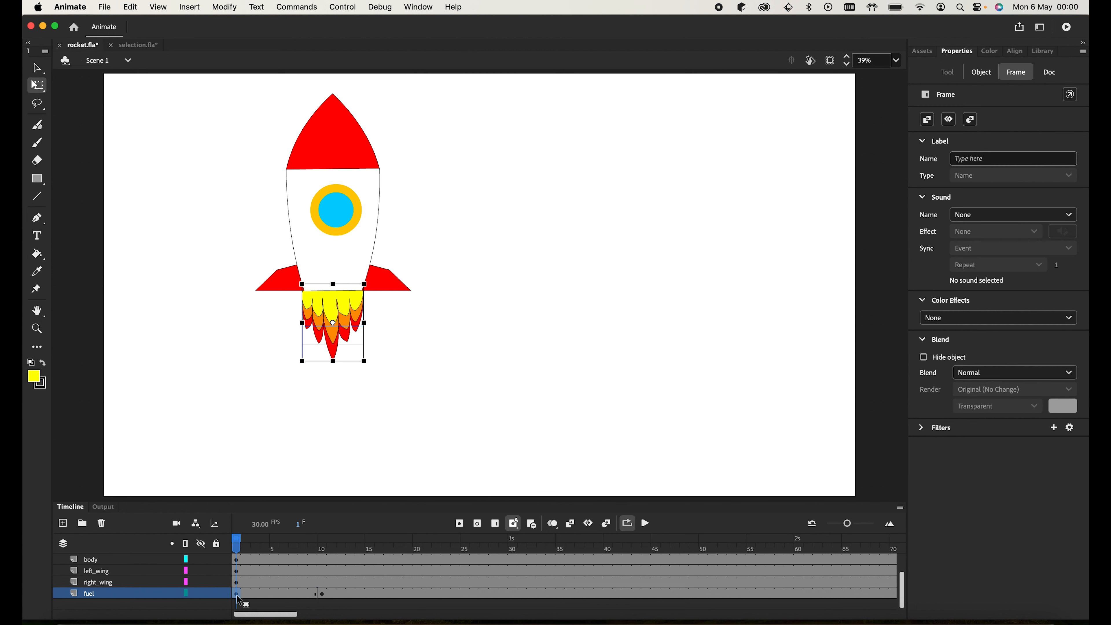
pyautogui.click(322, 593)
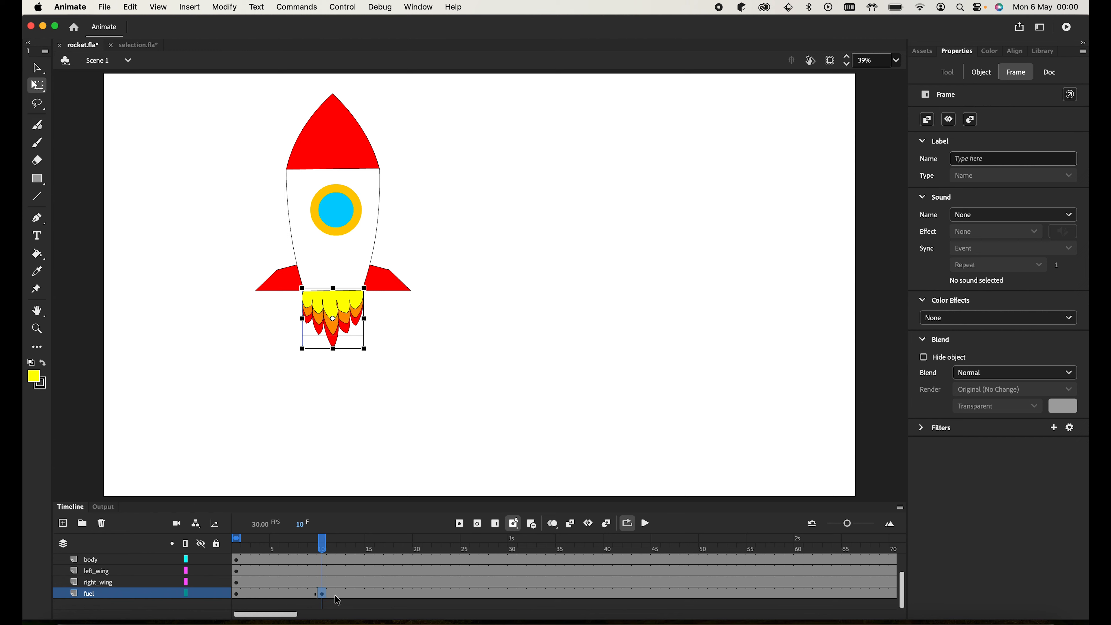
# Copy the full-length flame keyframe from frame 1 of the fuel layer and paste it at frames 20 and 40
pyautogui.click(237, 595)
pyautogui.rightClick(240, 602)
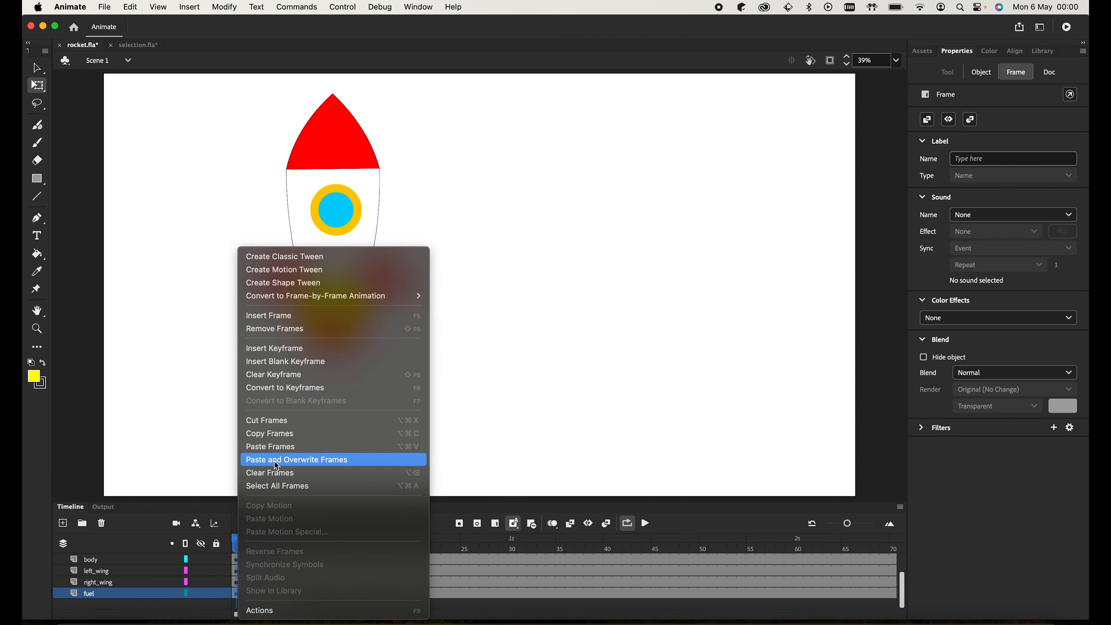
pyautogui.click(277, 435)
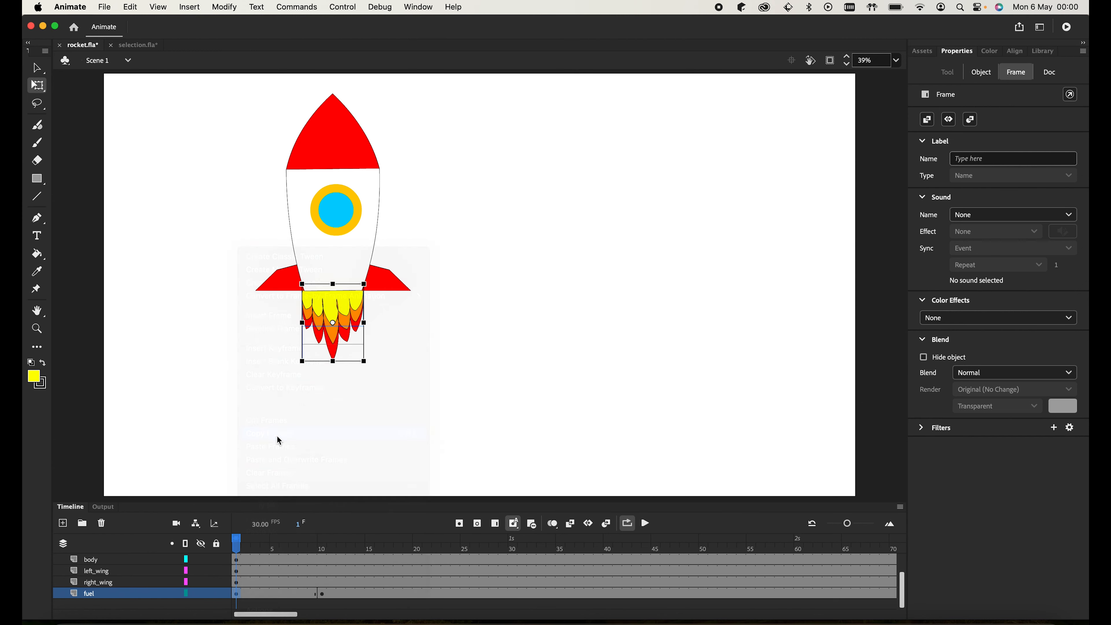
pyautogui.rightClick(414, 592)
pyautogui.click(464, 446)
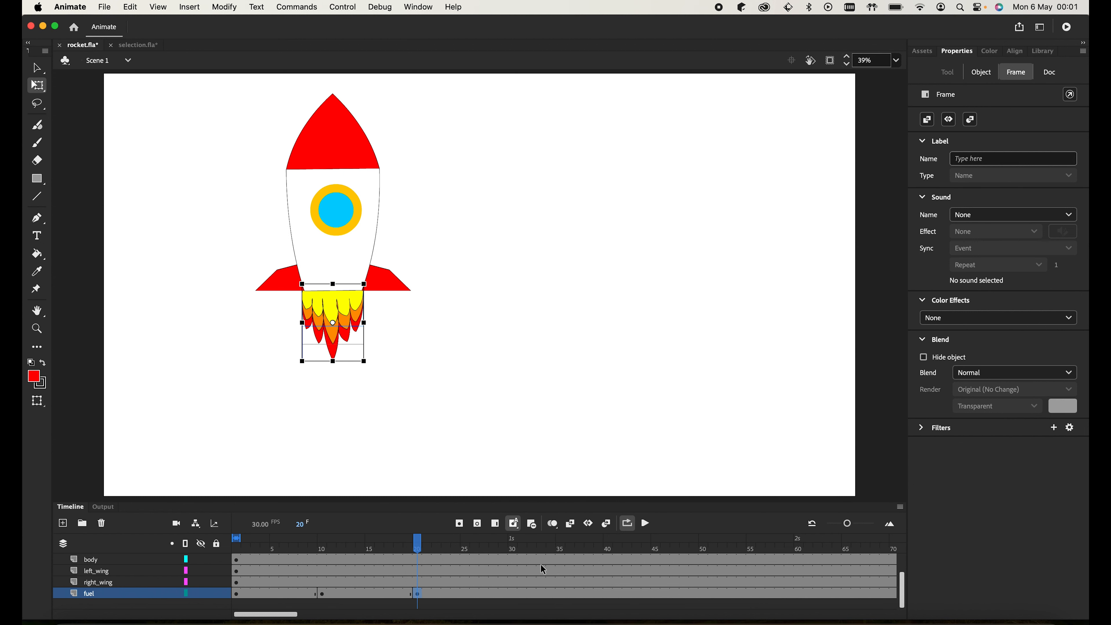
pyautogui.rightClick(608, 592)
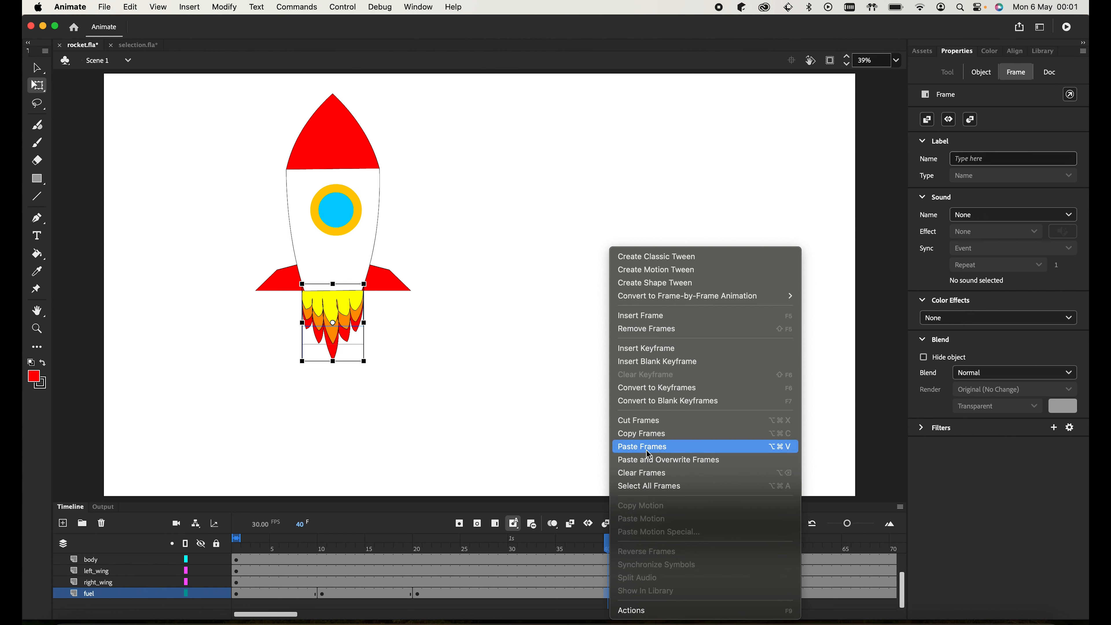
pyautogui.click(649, 446)
# Paste the copied full-length flame keyframe at frames 60, 80 and 100 of the fuel layer
pyautogui.hscroll(5, 650, 580)
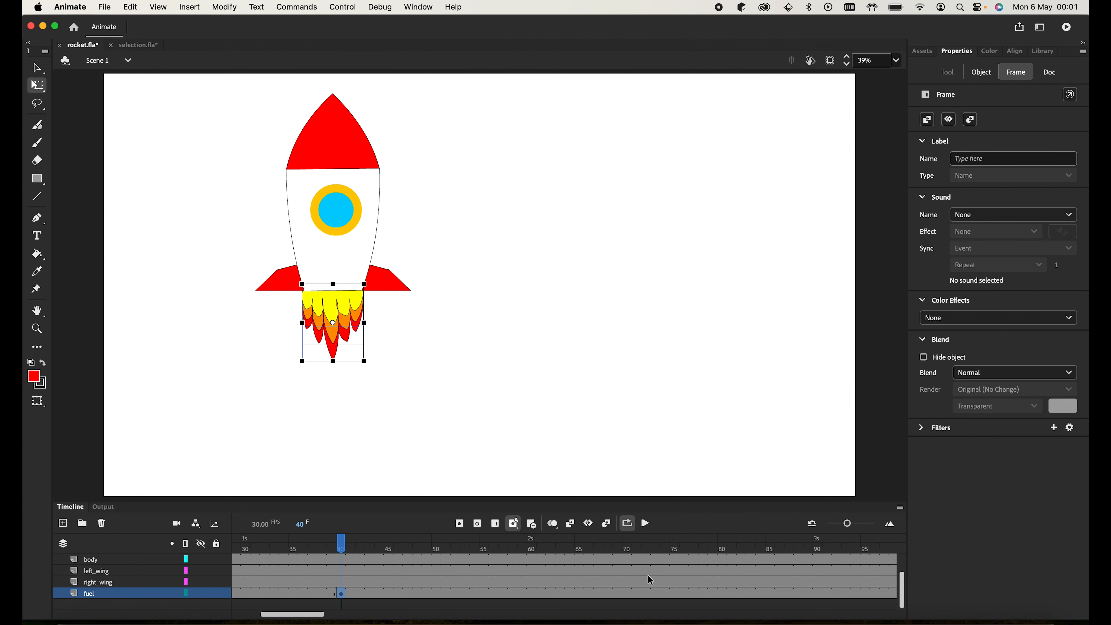
pyautogui.click(530, 595)
pyautogui.rightClick(530, 594)
pyautogui.click(573, 446)
pyautogui.click(723, 592)
pyautogui.rightClick(723, 593)
pyautogui.click(761, 446)
pyautogui.hscroll(5, 752, 582)
pyautogui.click(647, 595)
pyautogui.rightClick(647, 594)
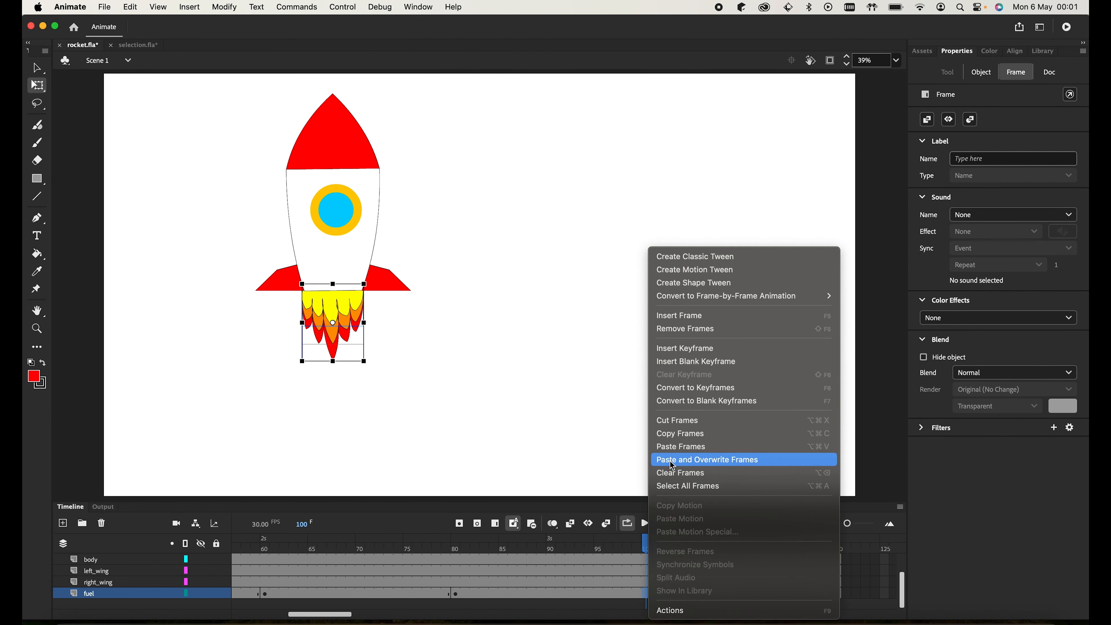
pyautogui.click(682, 446)
pyautogui.click(836, 593)
pyautogui.rightClick(835, 593)
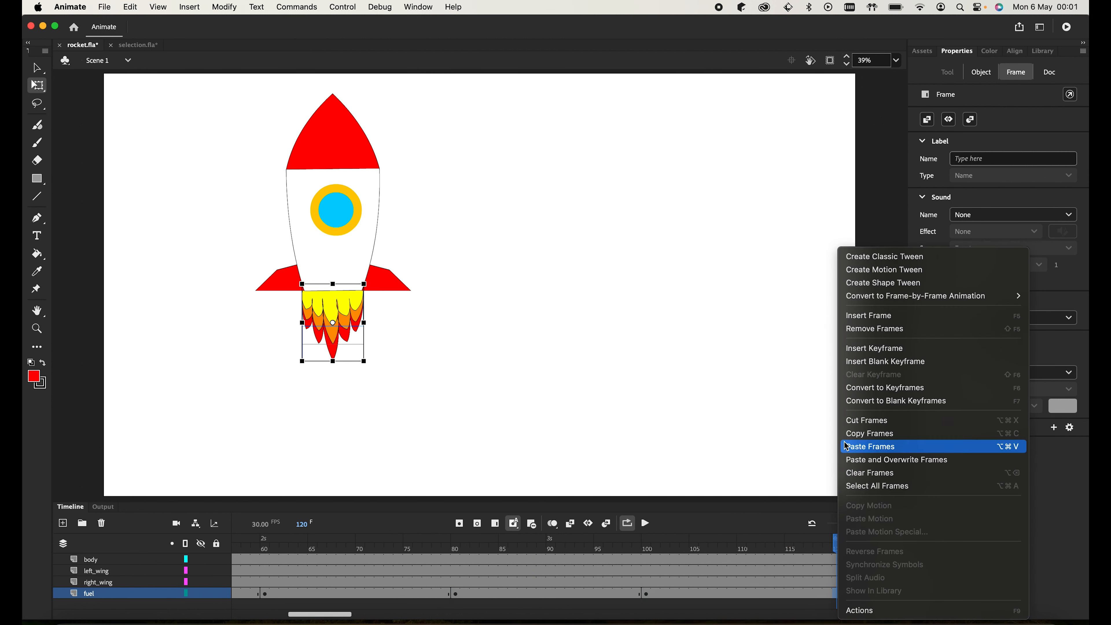
pyautogui.press('Escape')
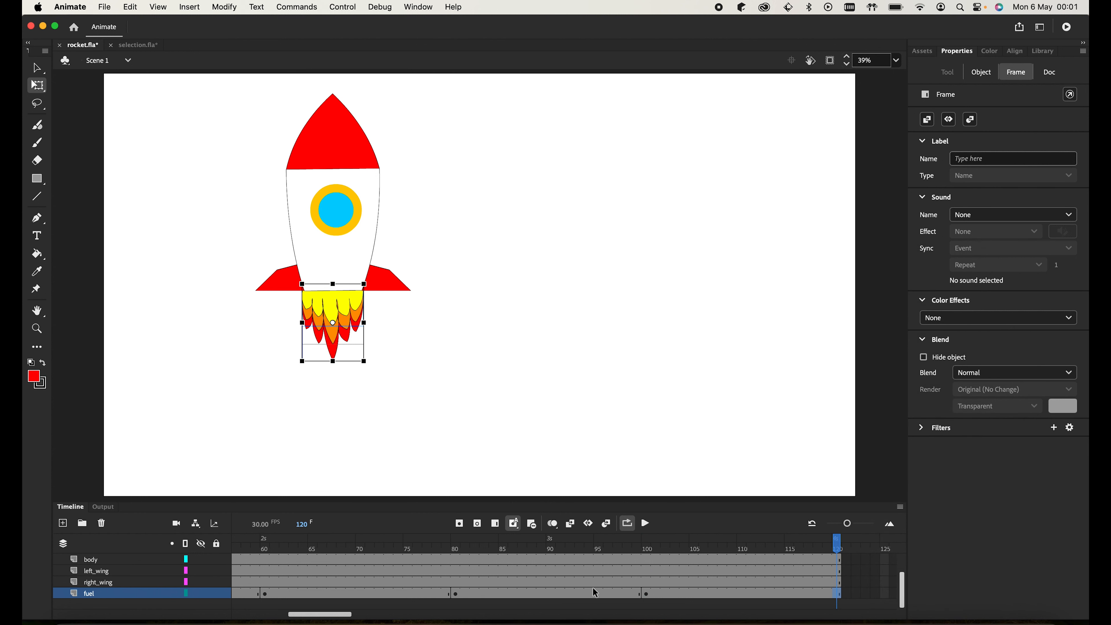
# Copy the shortened flame keyframe from frame 10 of the fuel layer and paste it at frames 30 and 50
pyautogui.hscroll(-10, 593, 586)
pyautogui.click(323, 595)
pyautogui.rightClick(323, 594)
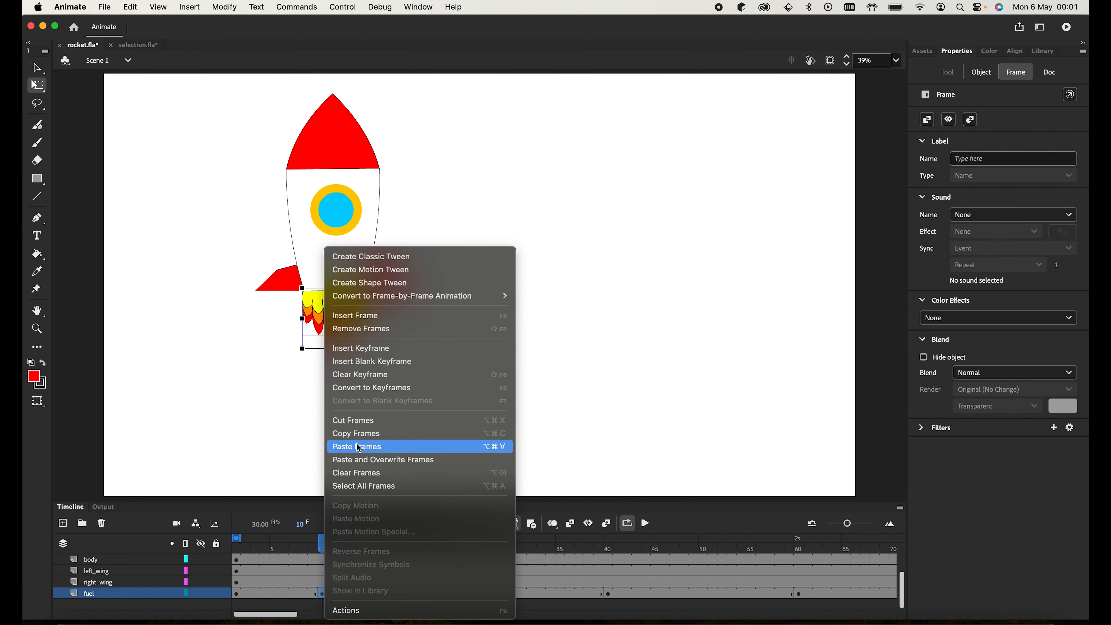
pyautogui.click(357, 433)
pyautogui.click(417, 594)
pyautogui.click(514, 595)
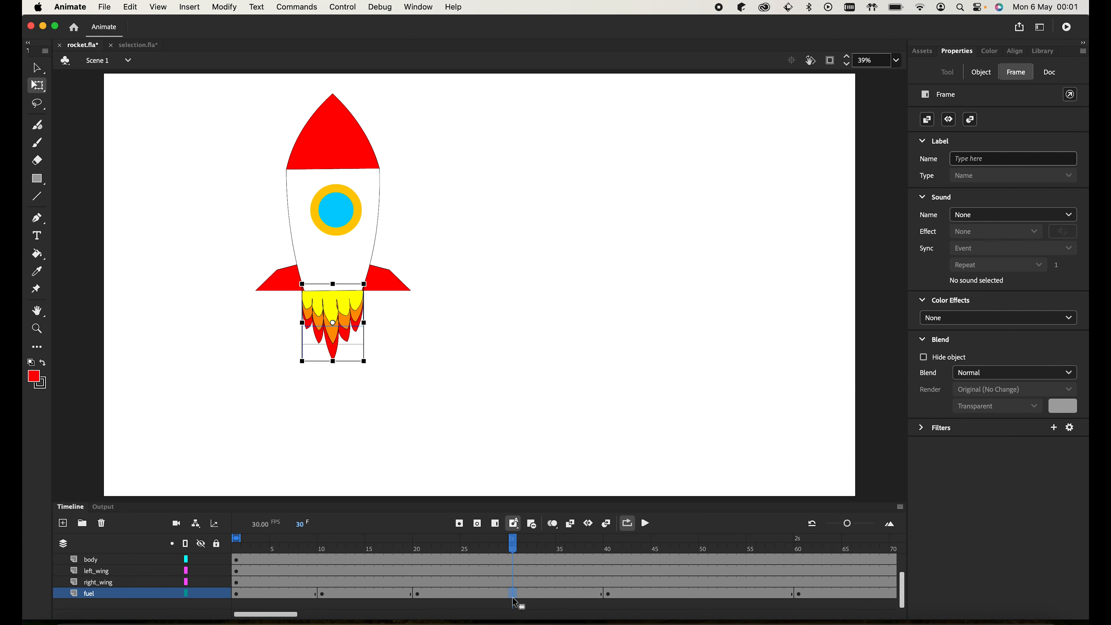
pyautogui.rightClick(515, 595)
pyautogui.click(551, 450)
pyautogui.click(705, 598)
pyautogui.rightClick(704, 598)
pyautogui.click(739, 458)
# Paste the copied shortened flame keyframe at frames 90 and 110 of the fuel layer
pyautogui.hscroll(10, 618, 591)
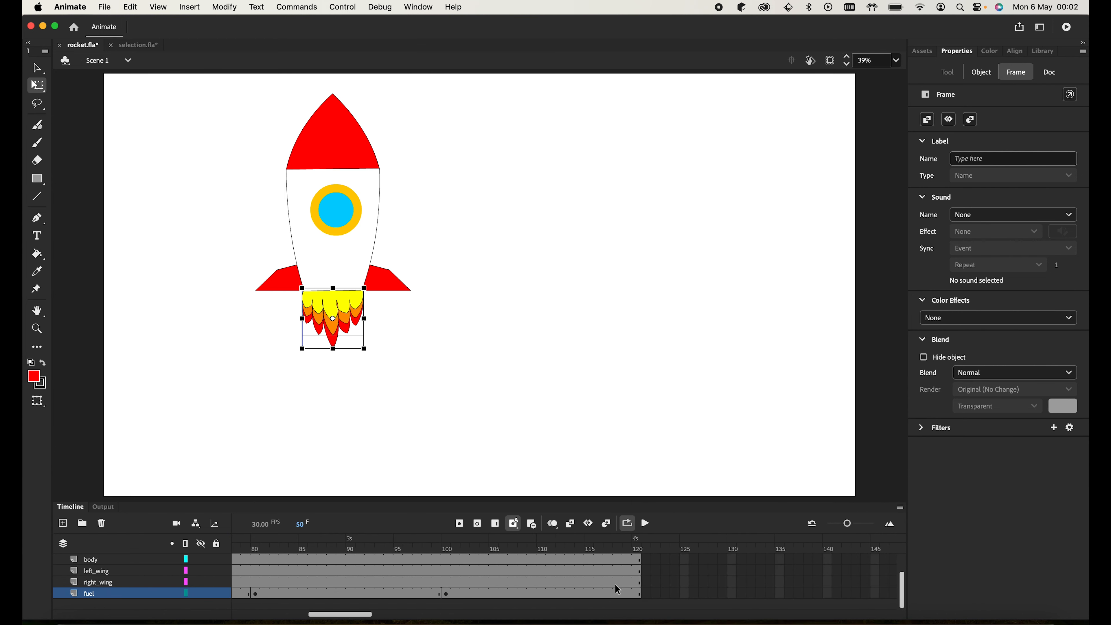
pyautogui.click(352, 595)
pyautogui.rightClick(352, 595)
pyautogui.click(441, 451)
pyautogui.click(542, 593)
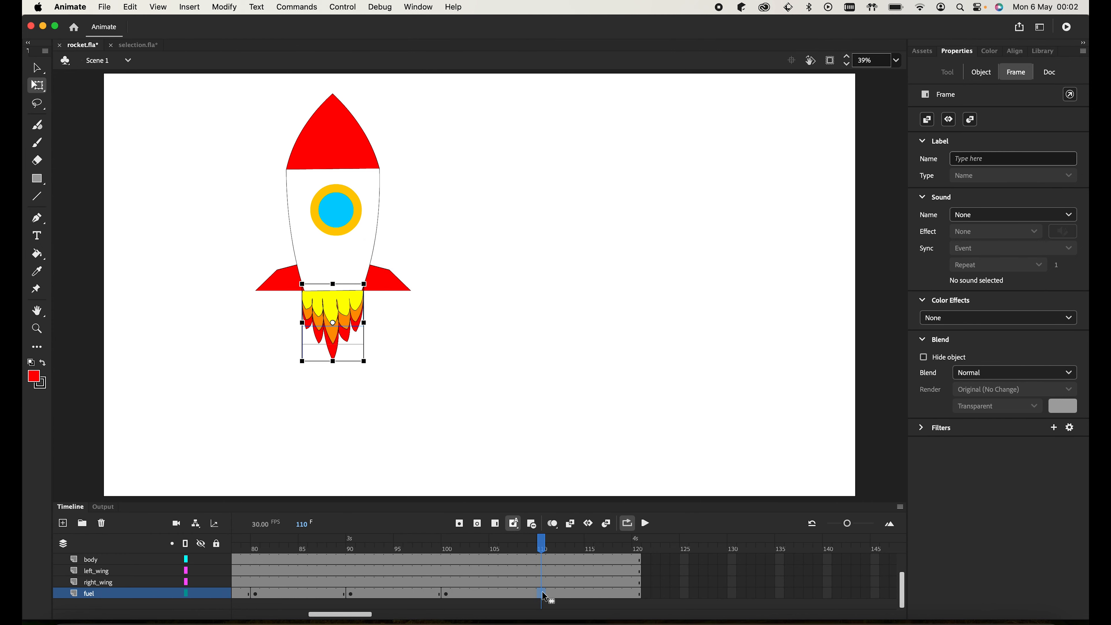
pyautogui.rightClick(541, 593)
pyautogui.click(590, 450)
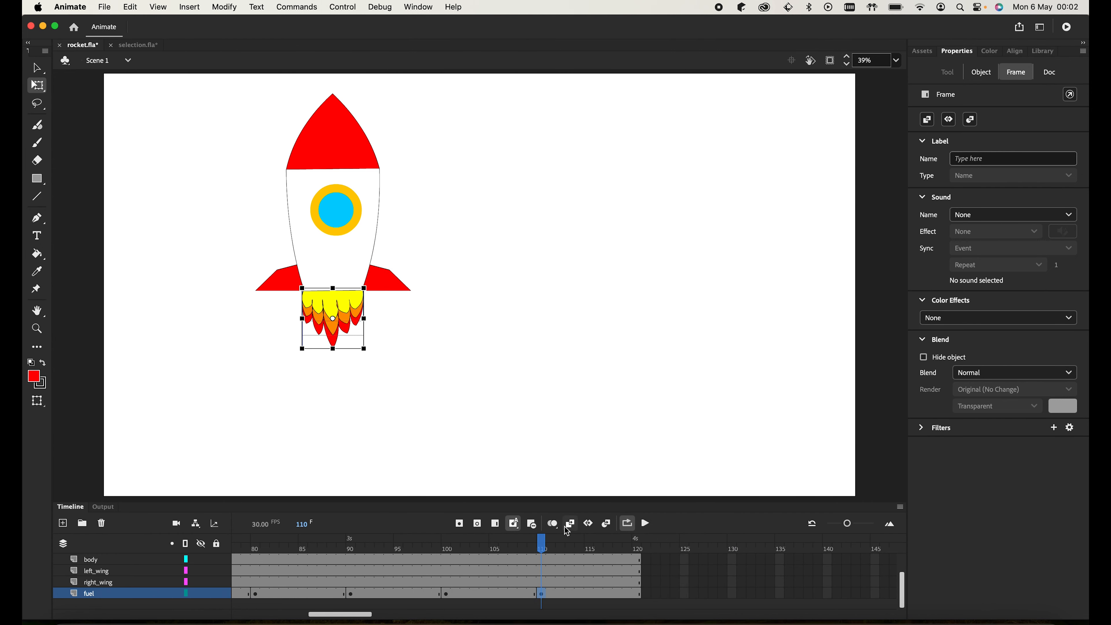
# Play the timeline several times to preview the flame alternating between its long and short shapes
pyautogui.click(645, 523)
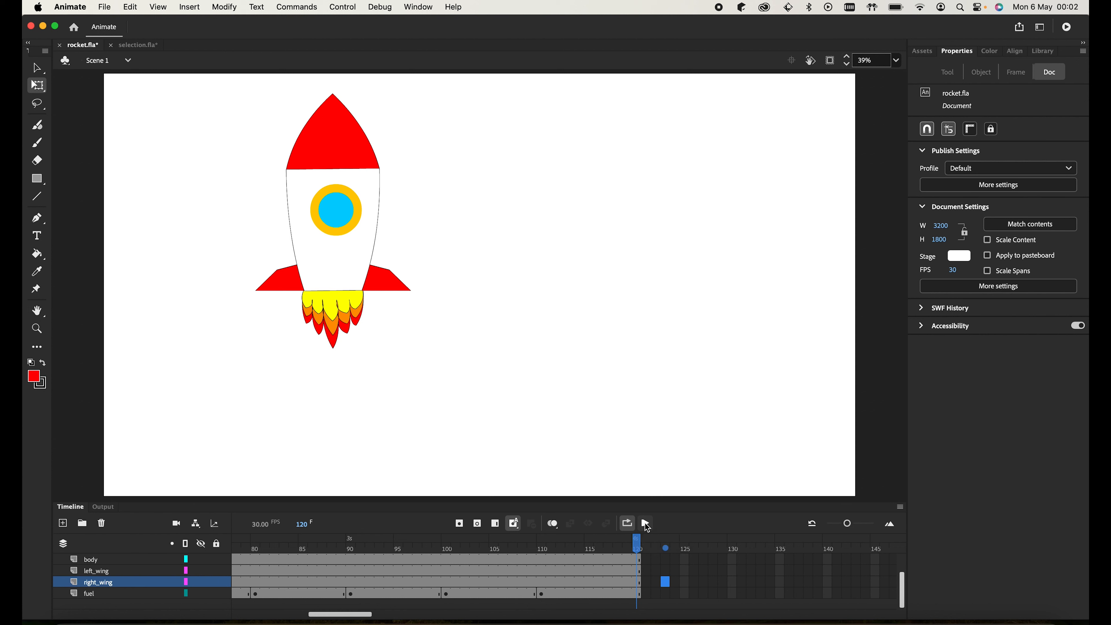
pyautogui.click(646, 523)
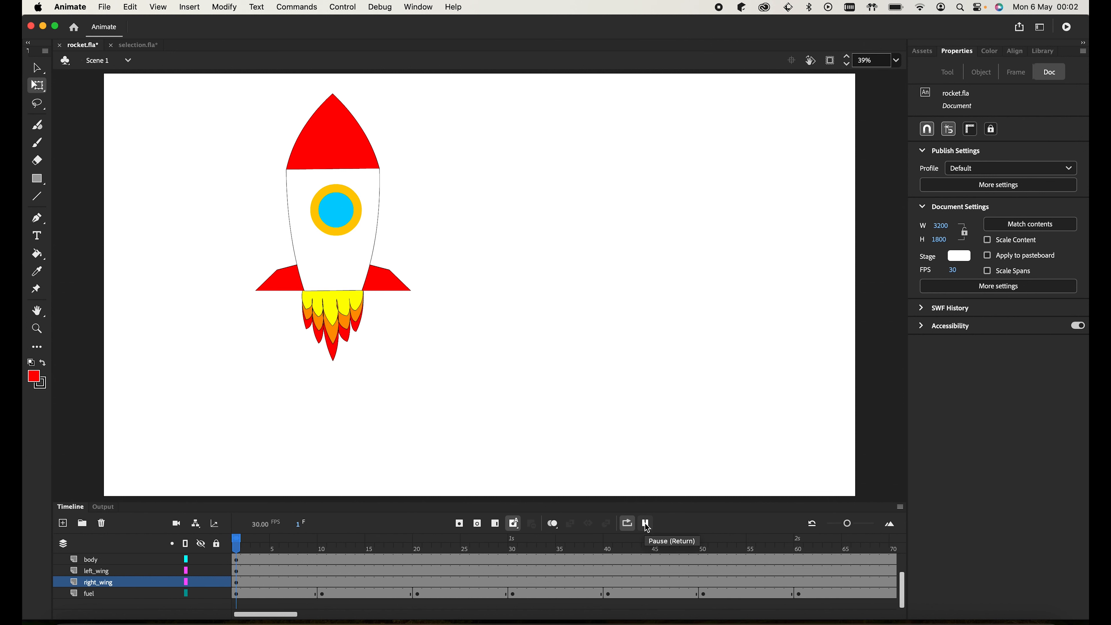
pyautogui.click(645, 523)
pyautogui.click(647, 525)
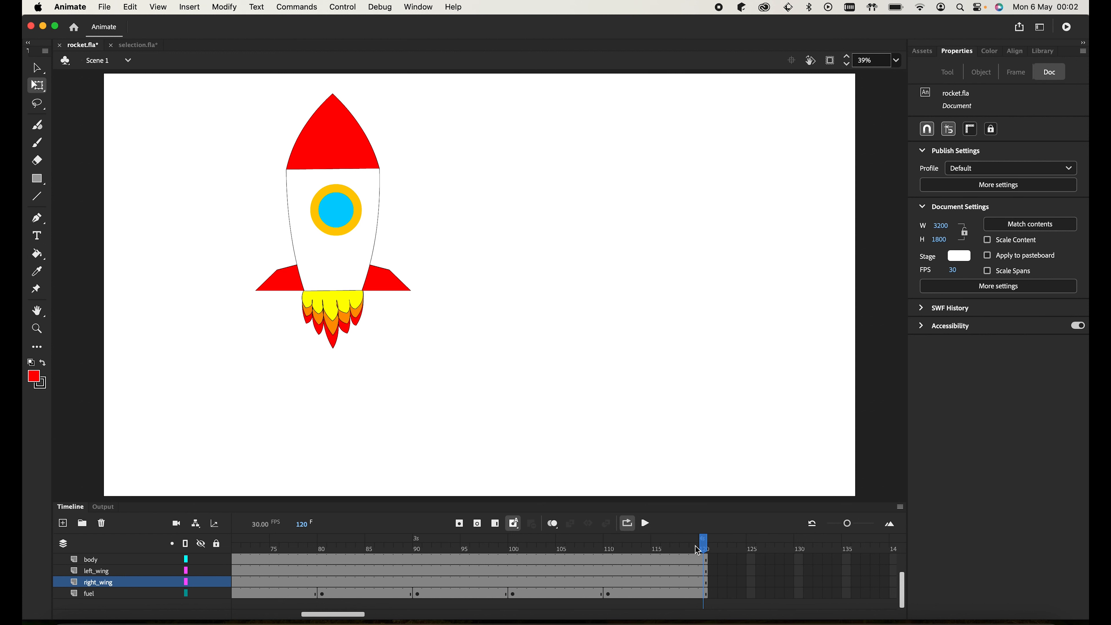
pyautogui.scroll(2, 629, 594)
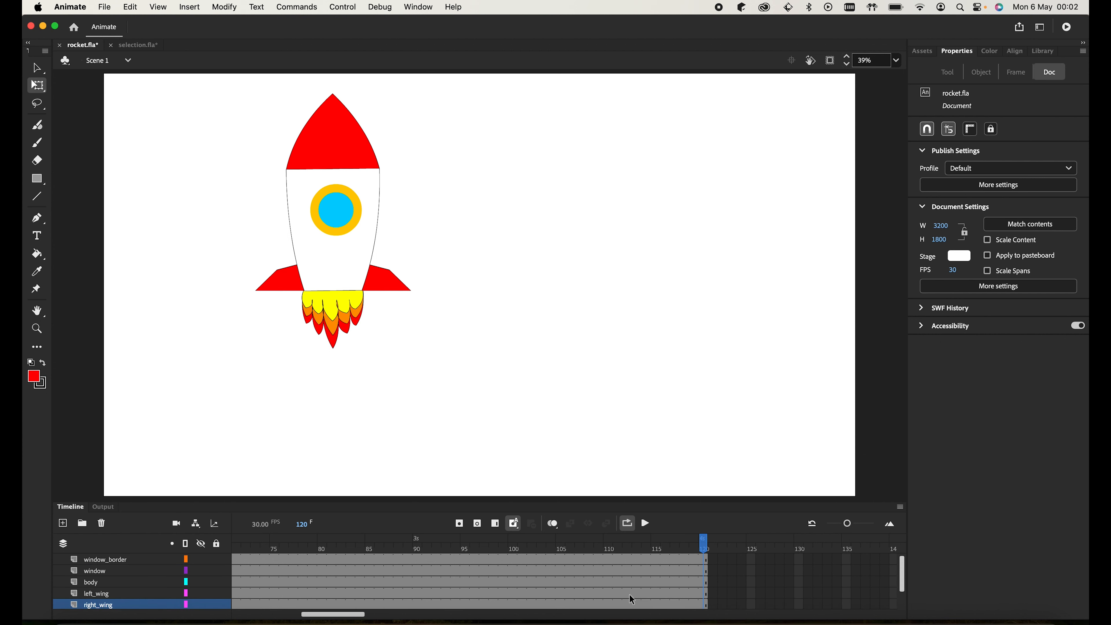
pyautogui.hscroll(-5, 629, 594)
pyautogui.click(651, 525)
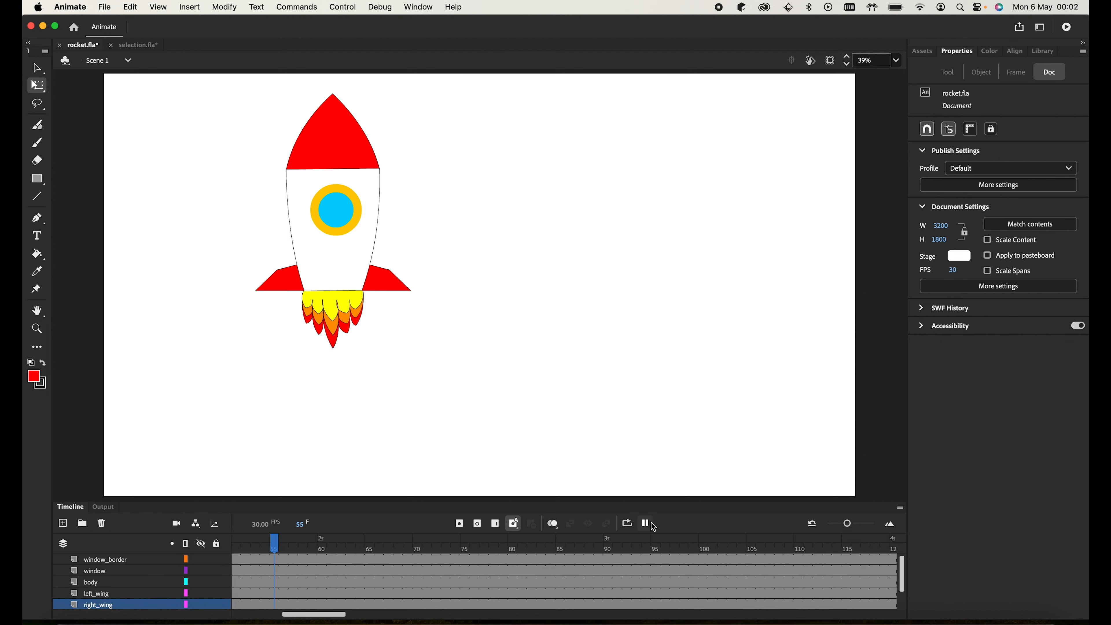